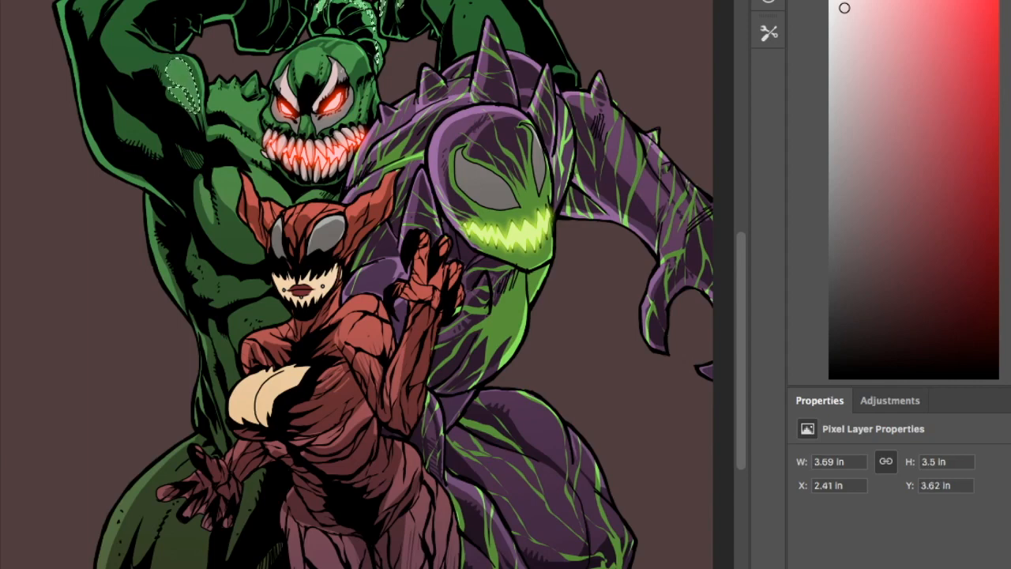
Step: Fill lassoed highlight shapes on the green character's arm and thigh with a lighter tone, clearing each selection
key(alt+BackSpace)
key(super+d)
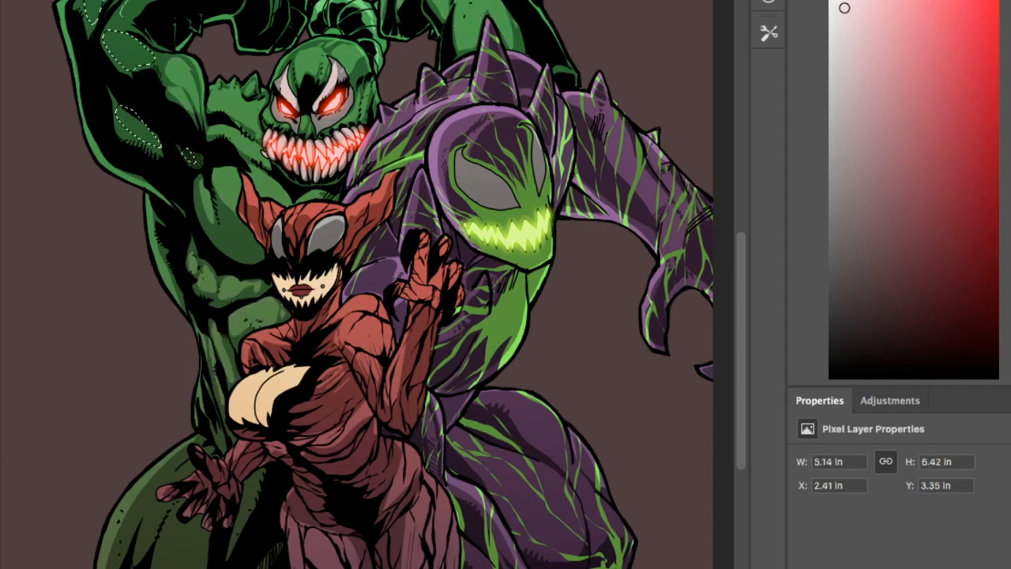
key(alt+BackSpace)
key(super+d)
drag(186, 499, 156, 567)
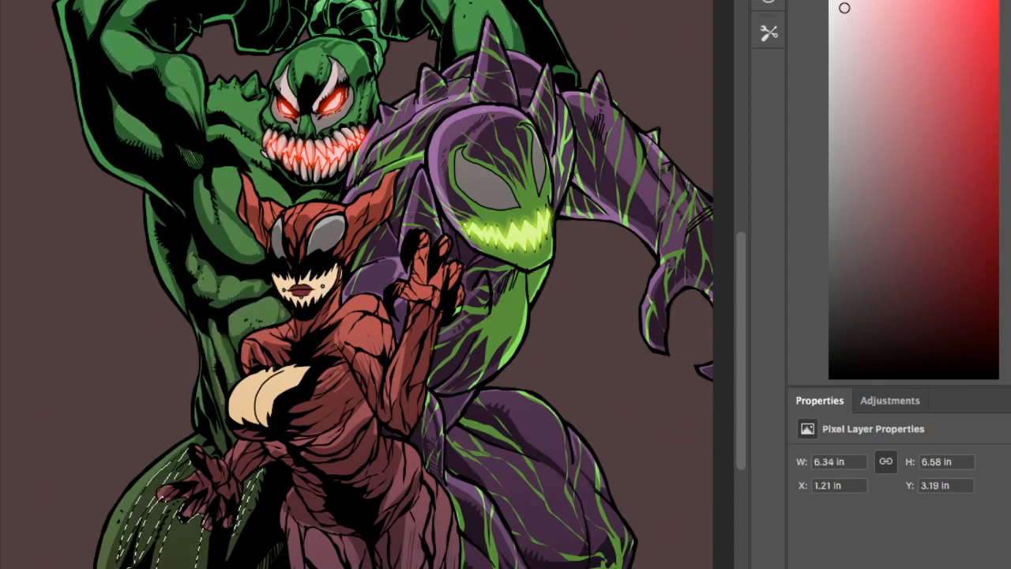
key(alt+BackSpace)
key(super+d)
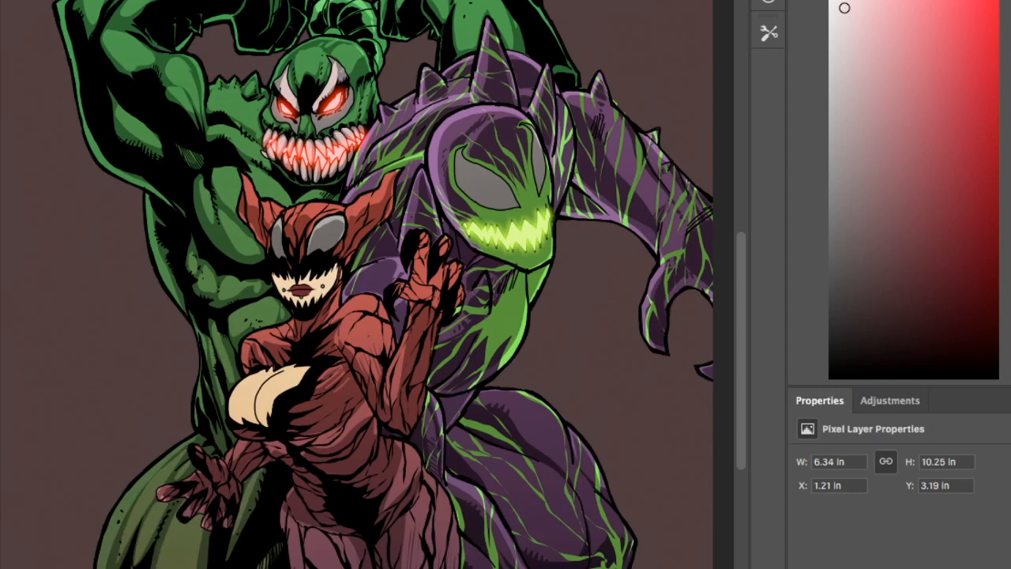
Step: Lasso and fill lighter highlight shapes on the purple character's shoulder, torso, head and back spikes
drag(352, 291, 390, 266)
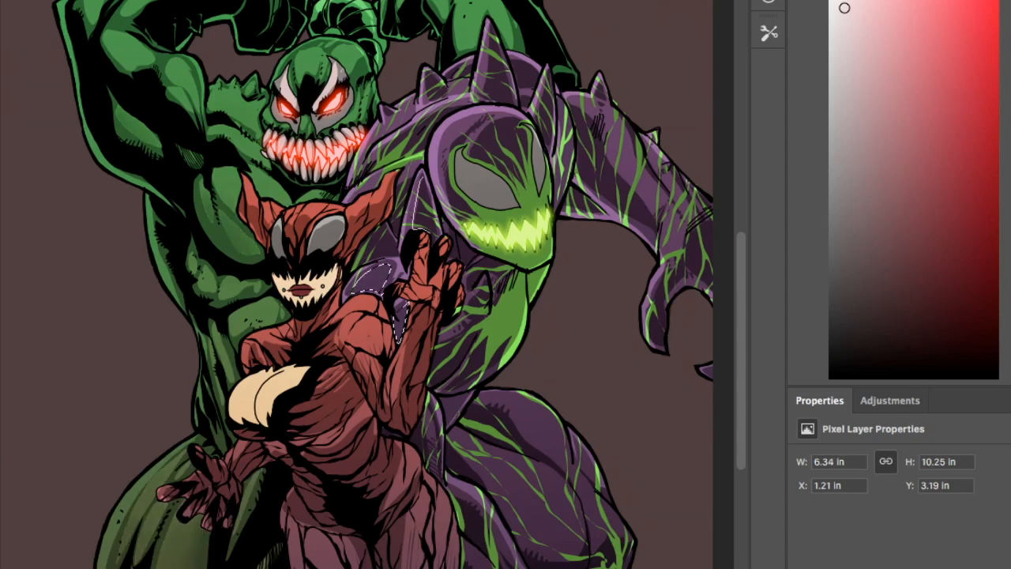
key(alt+BackSpace)
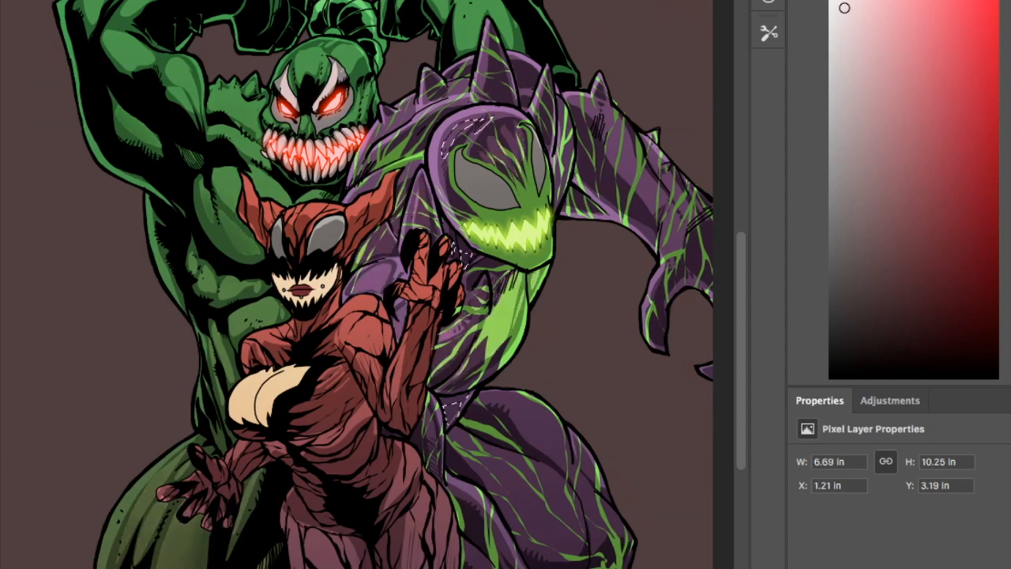
drag(431, 409, 426, 469)
drag(426, 69, 427, 104)
drag(495, 52, 502, 96)
drag(518, 72, 536, 86)
drag(546, 69, 546, 139)
drag(565, 103, 557, 186)
key(alt+BackSpace)
Step: Lasso and fill lighter highlight shapes along the purple character's thigh and hip
drag(479, 395, 565, 458)
drag(447, 428, 583, 532)
key(alt+BackSpace)
drag(567, 465, 631, 540)
drag(570, 433, 593, 481)
key(alt+BackSpace)
drag(459, 544, 490, 566)
key(alt+BackSpace)
Step: Lasso and fill lighter highlight shapes on the purple character's outstretched arm and clawed hand
drag(575, 153, 654, 235)
mouse_move(578, 98)
mouse_down()
mouse_move(669, 219)
mouse_move(711, 250)
mouse_up()
key(alt+BackSpace)
drag(649, 146, 690, 213)
drag(684, 267, 660, 308)
key(alt+BackSpace)
Step: Lasso and fill highlights on the purple character's face and eyes and on the red character's larger eye lens
drag(458, 153, 494, 182)
drag(533, 132, 526, 206)
drag(340, 222, 313, 246)
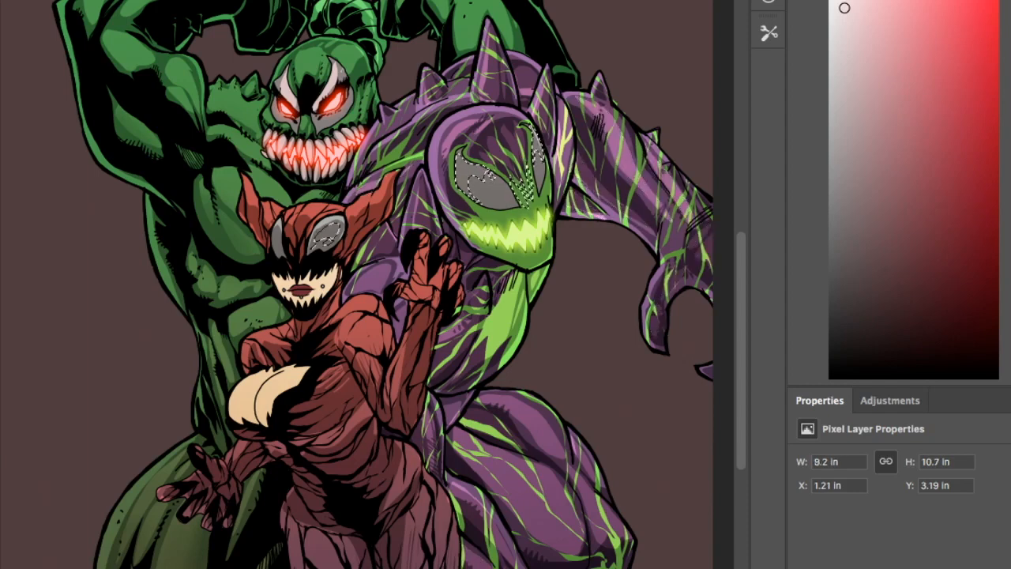
key(alt+BackSpace)
key(ctrl+d)
mouse_move(482, 188)
mouse_down()
mouse_move(497, 185)
mouse_move(513, 204)
mouse_up()
shift+drag(541, 161, 541, 188)
key(alt+BackSpace)
key(ctrl+d)
Step: Lasso and fill highlights on the red character's chest, smaller eye lens and torso, and clear the selection
drag(344, 395, 292, 430)
shift+drag(296, 224, 299, 262)
shift+drag(372, 431, 360, 487)
key(alt+BackSpace)
key(ctrl+d)
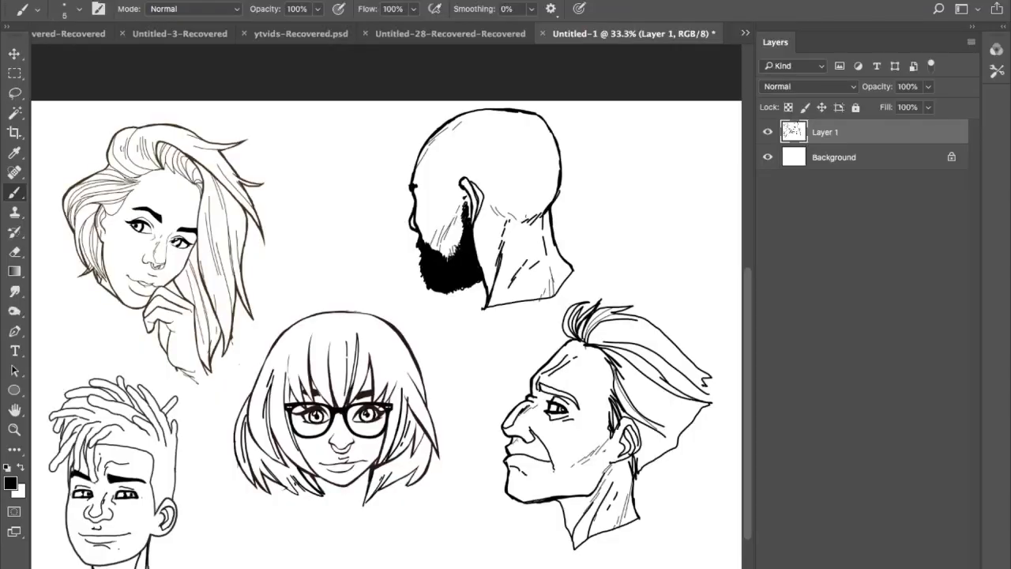
Step: Set Layer 1 to Multiply and add a new blank layer directly above the Background
scroll(386, 316, up, 1)
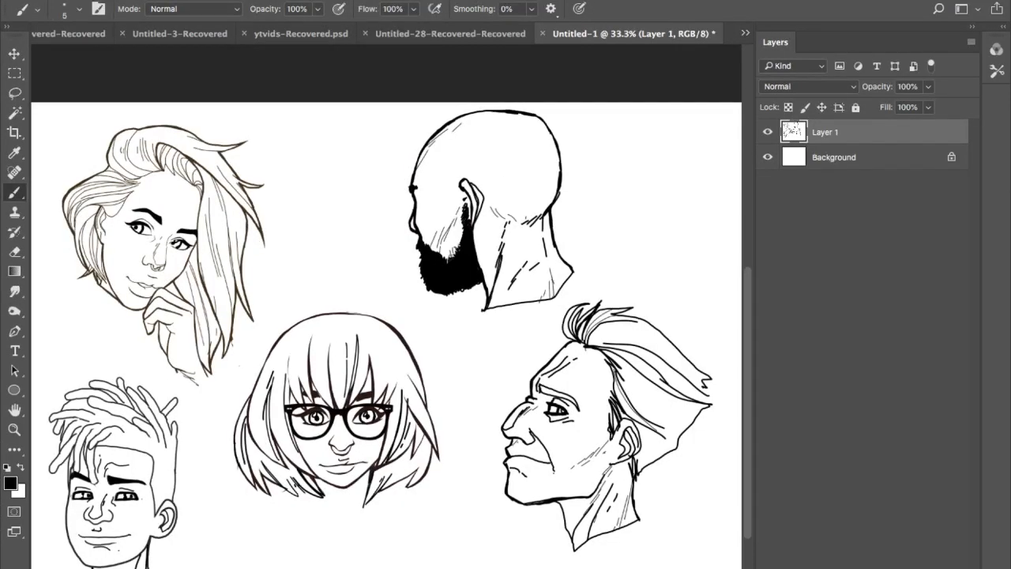
key(shift+alt+m)
click(856, 157)
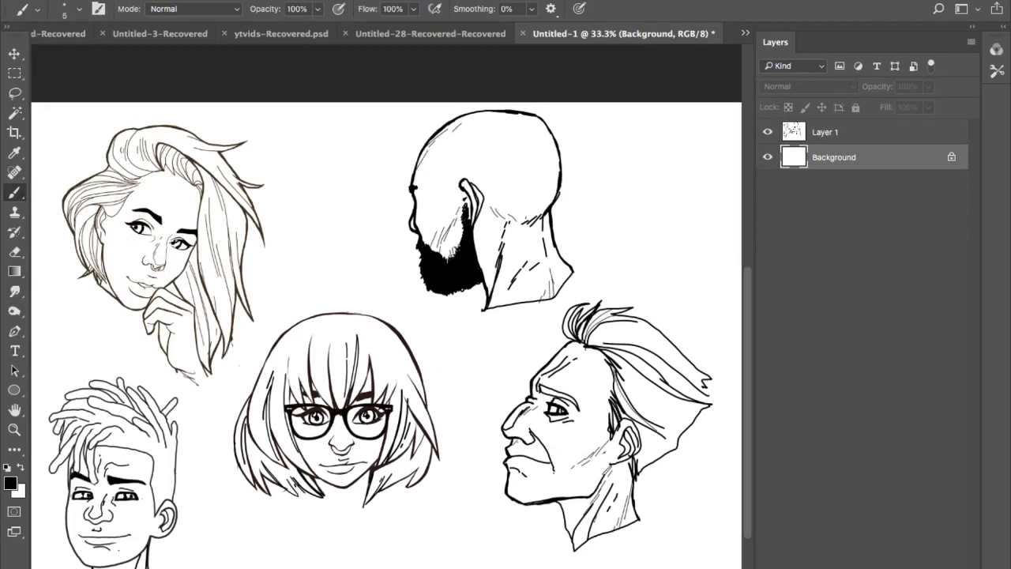
key(ctrl+shift+alt+n)
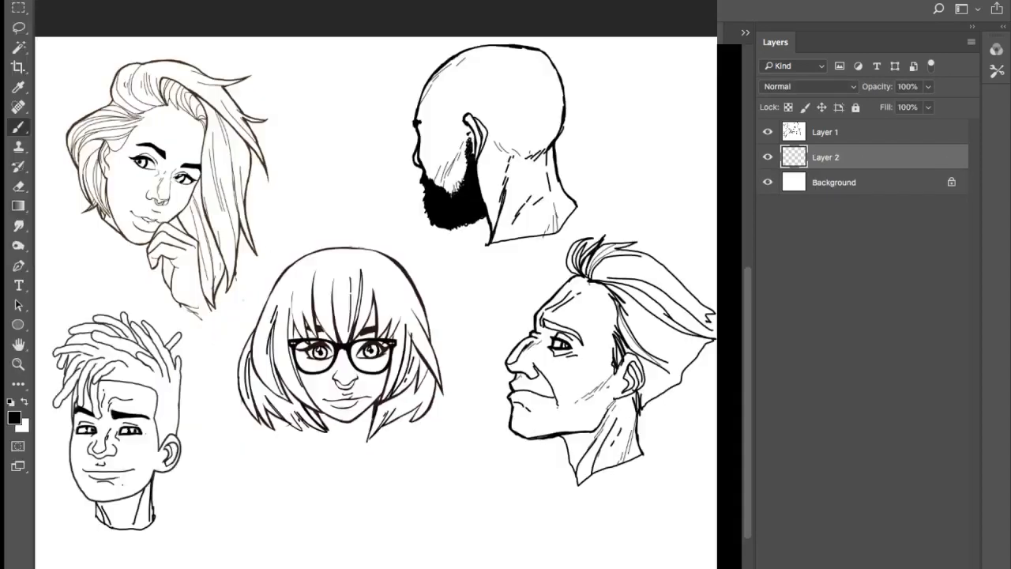
Step: Select the white area around the line-art heads on Layer 1 with the Magic Wand
key(w)
click(856, 132)
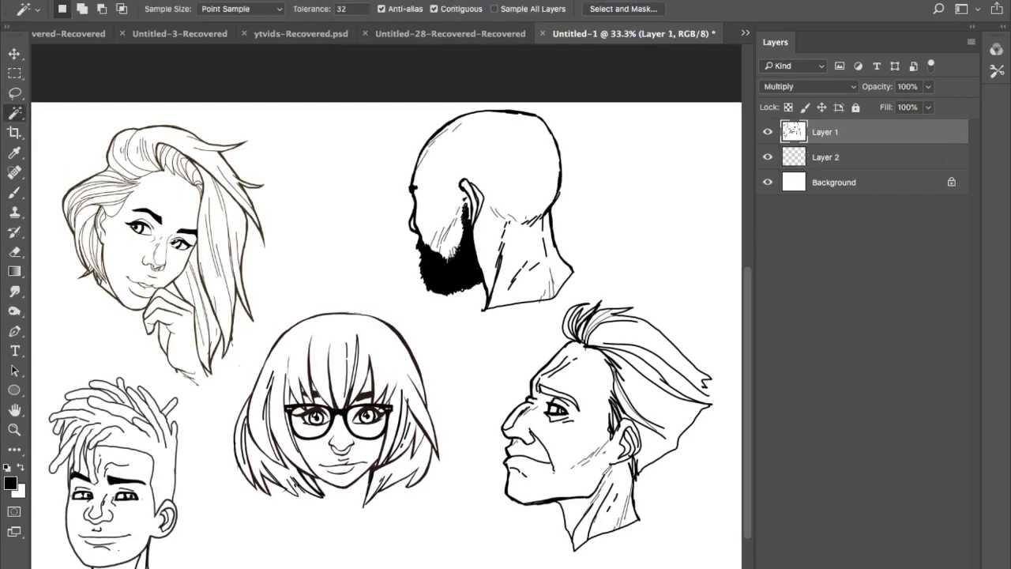
click(473, 356)
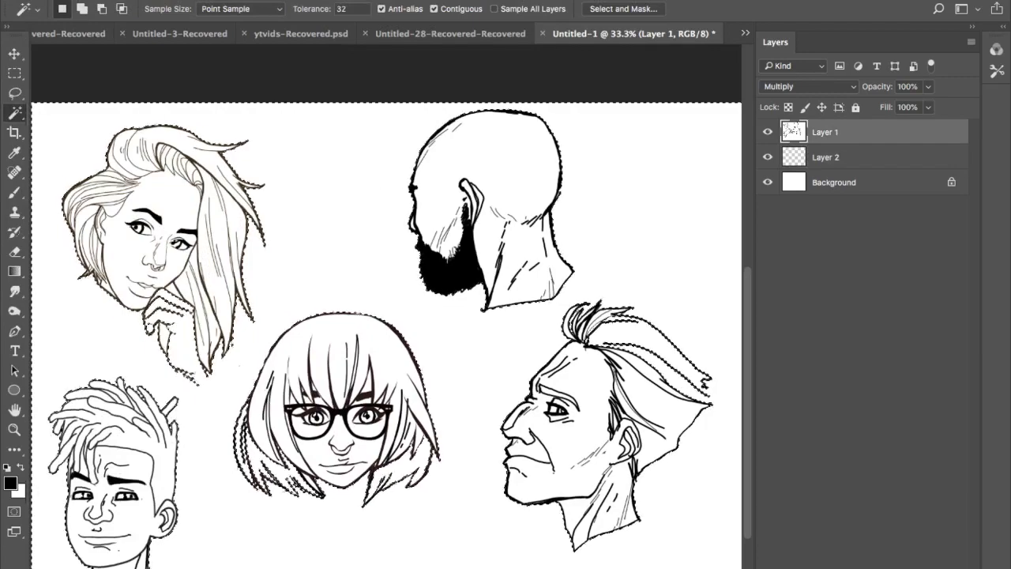
Step: Subtract the leaked hand and hair areas from the selection with the Lasso, and invert it to cover the heads
key(l)
key(alt)
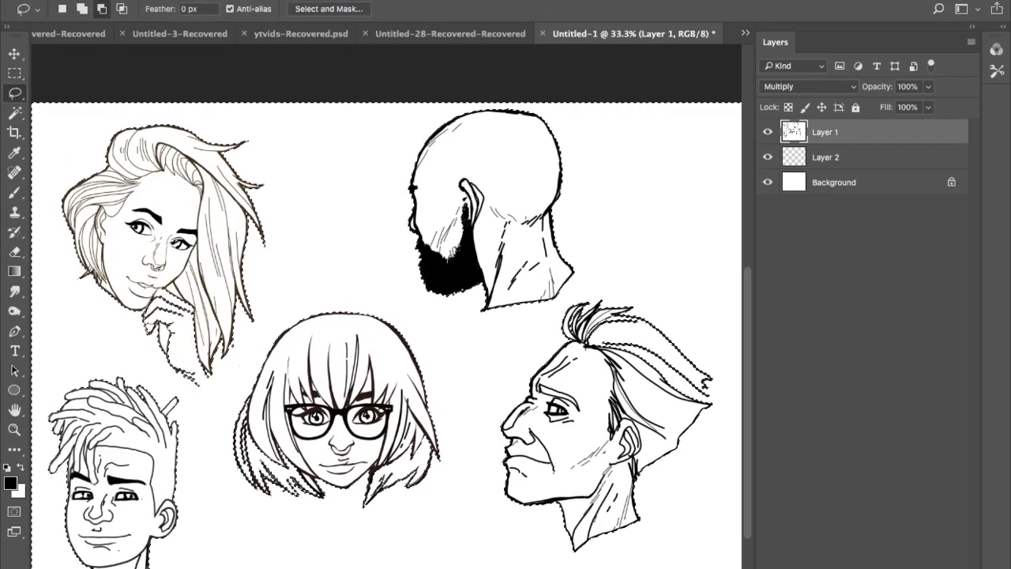
mouse_move(194, 383)
mouse_down()
mouse_move(167, 264)
mouse_move(142, 300)
mouse_up()
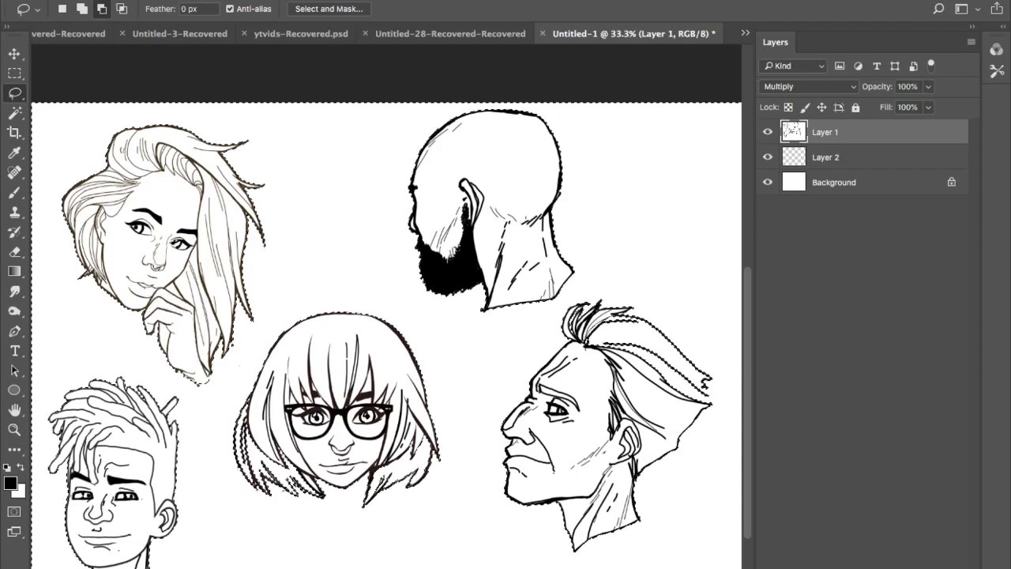
mouse_move(313, 478)
mouse_down()
mouse_move(322, 495)
mouse_move(300, 482)
mouse_move(278, 490)
mouse_move(249, 481)
mouse_move(237, 447)
mouse_move(267, 379)
mouse_up()
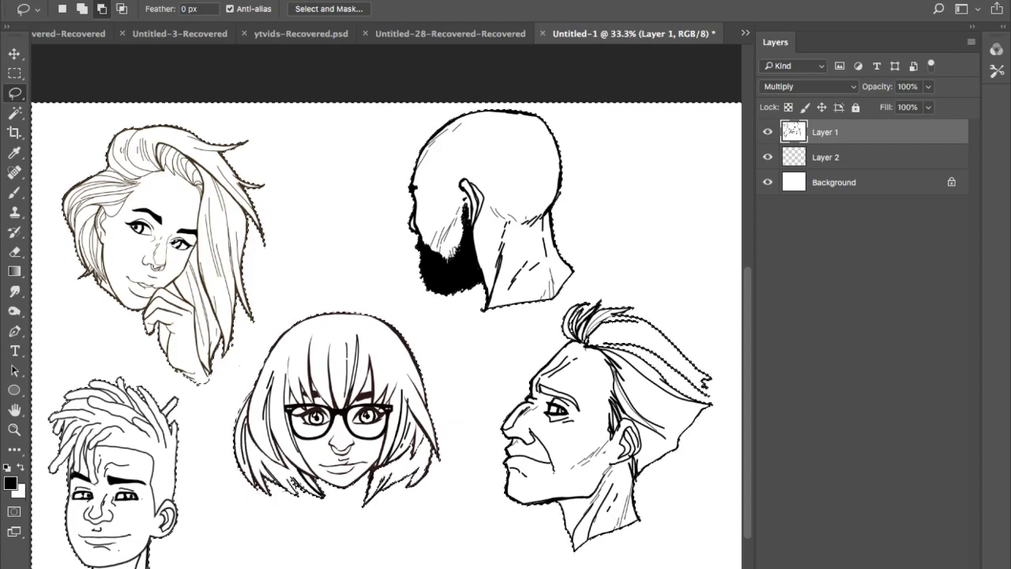
mouse_move(365, 500)
mouse_down()
mouse_move(410, 478)
mouse_move(427, 419)
mouse_up()
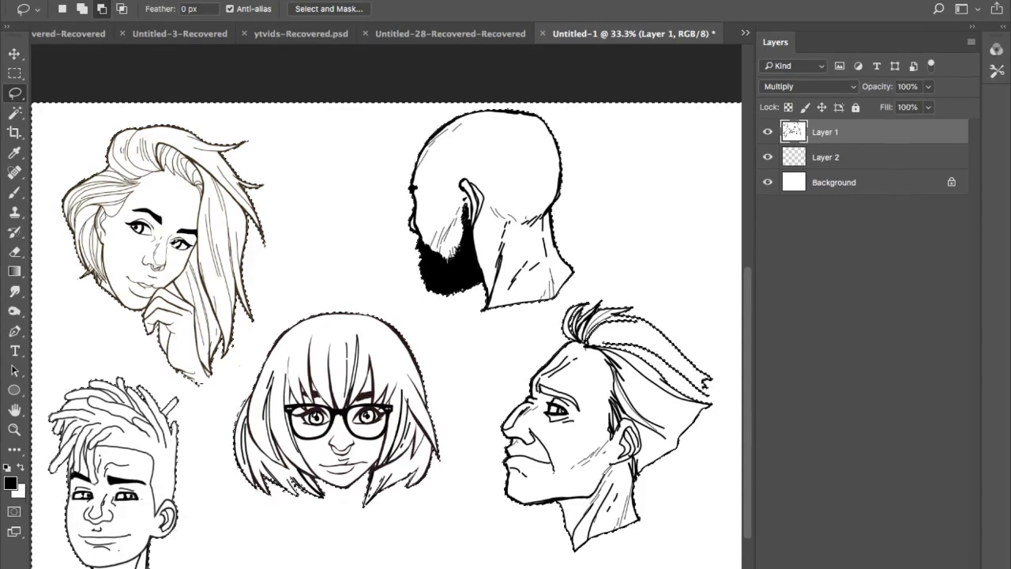
mouse_move(709, 404)
mouse_down()
mouse_move(701, 373)
mouse_move(649, 324)
mouse_move(578, 309)
mouse_up()
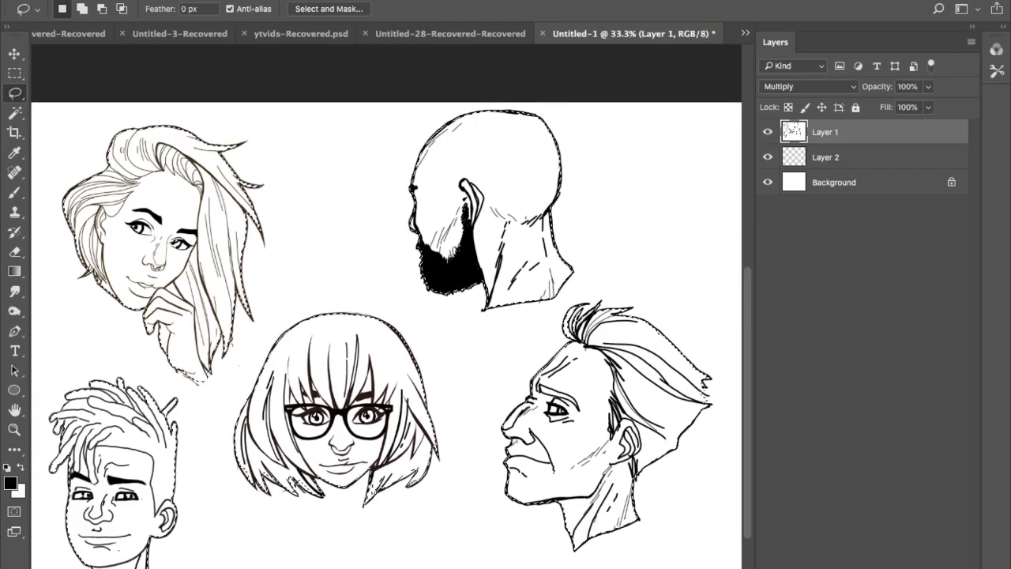
Step: Fill all the selected heads on Layer 2 with a muted olive-tan using the Paint Bucket
click(826, 157)
key(i)
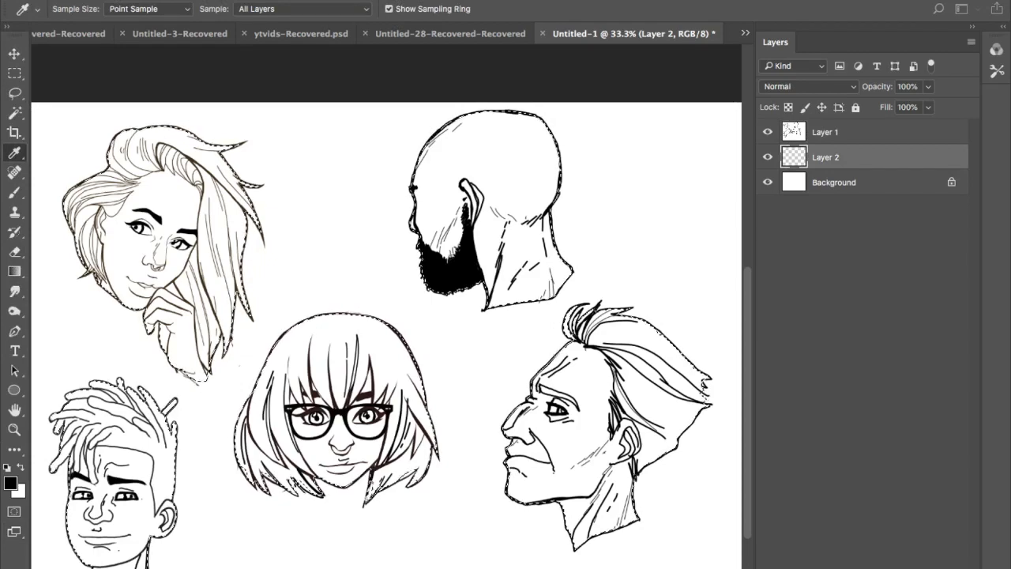
key(l)
key(g)
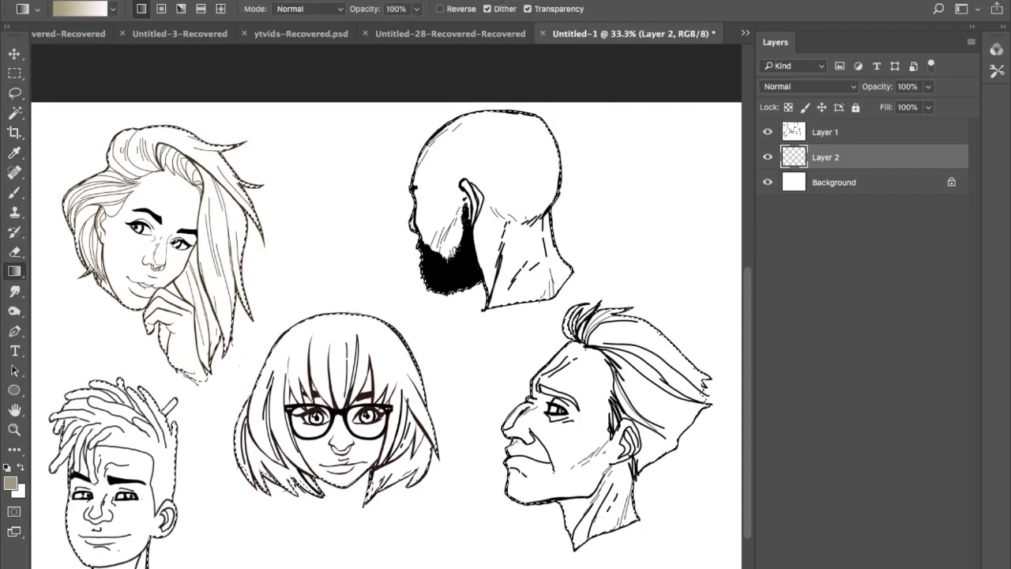
key(shift+g)
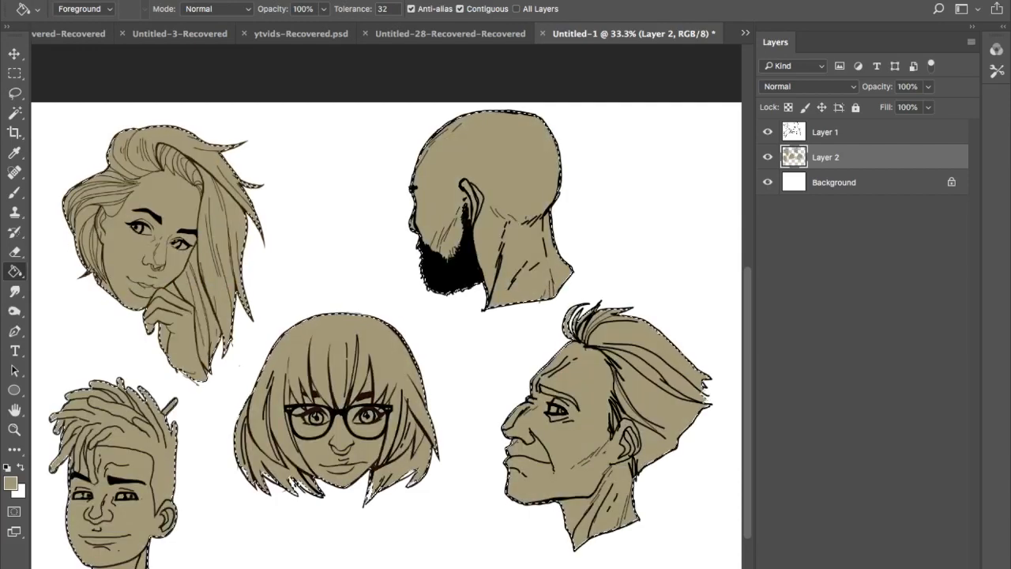
Step: Fill the dreadlocked man's head with an orange-tan and the long-haired woman's head with a yellowish tan
key(i)
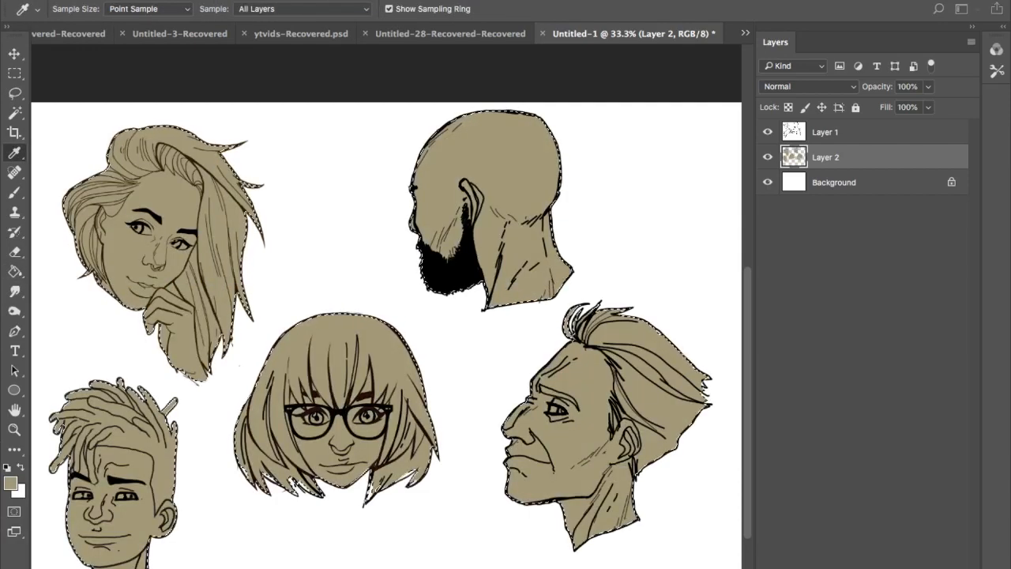
key(g)
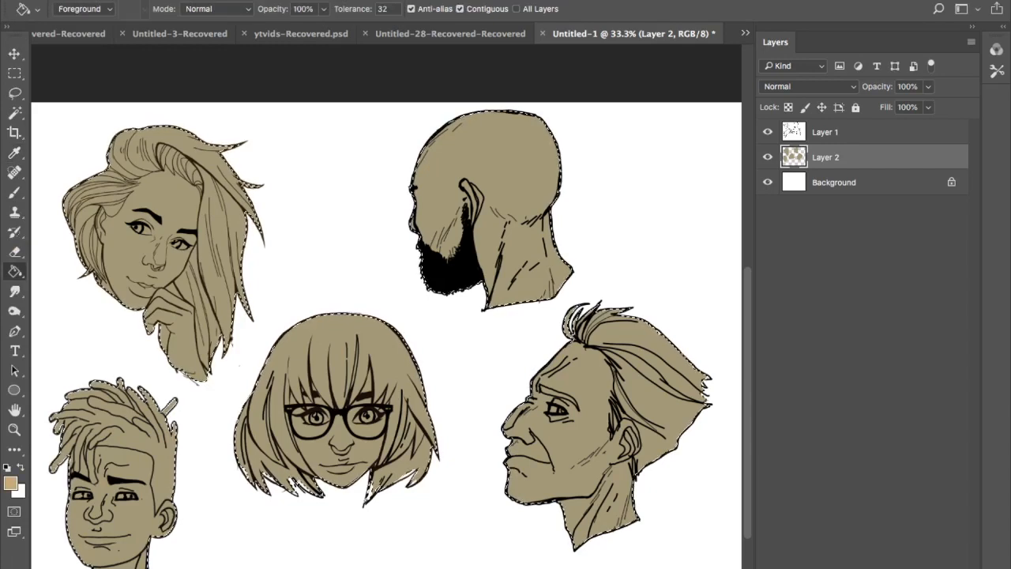
key(i)
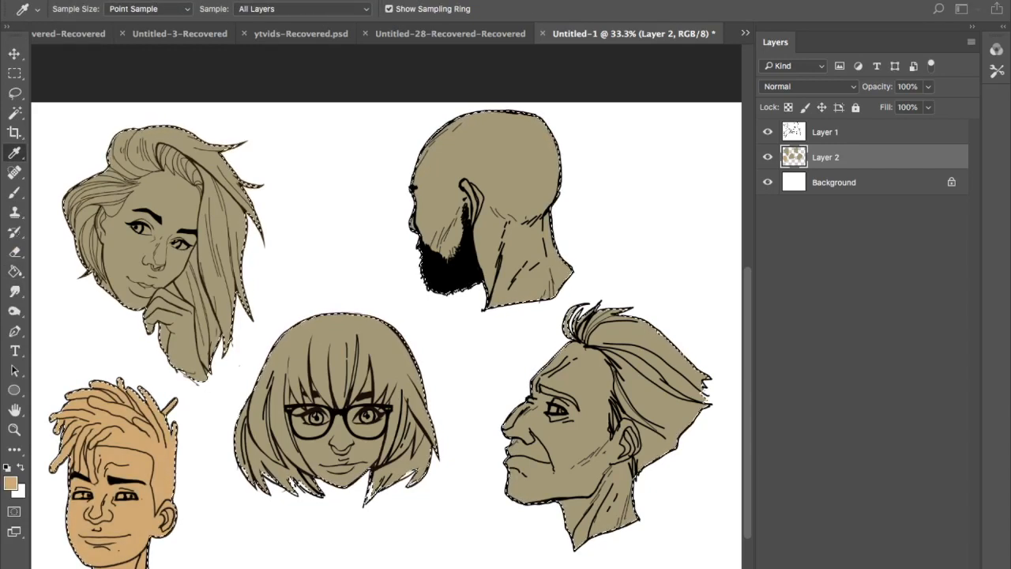
key(g)
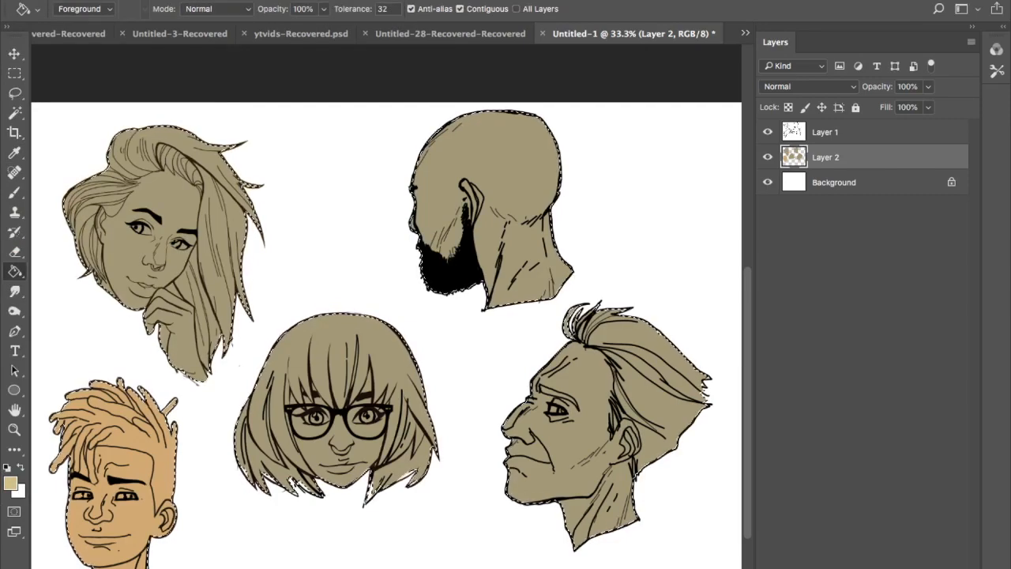
click(170, 205)
Step: Fill the head of the woman with glasses with pale cream and the bearded man's head with light beige
key(i)
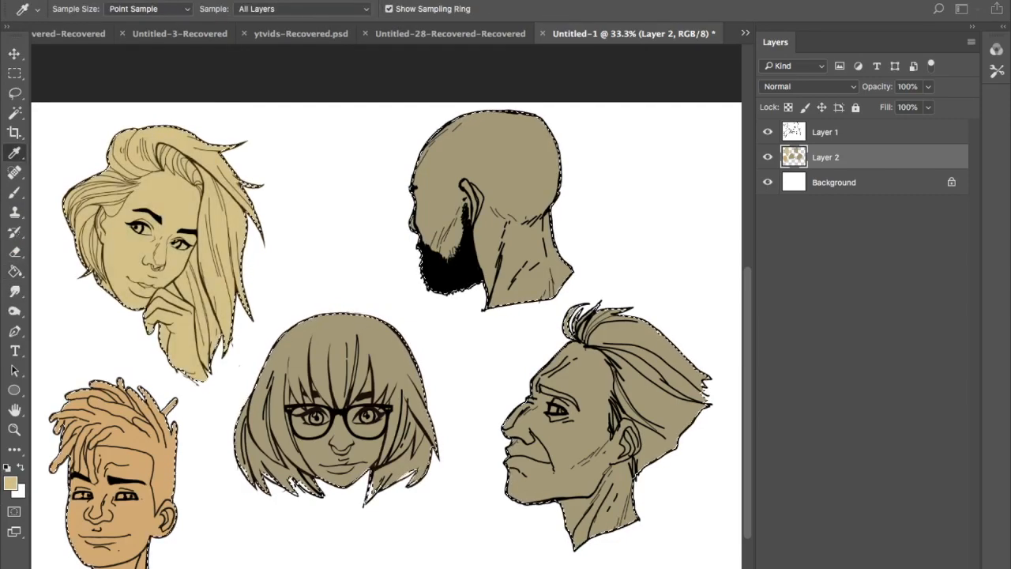
key(g)
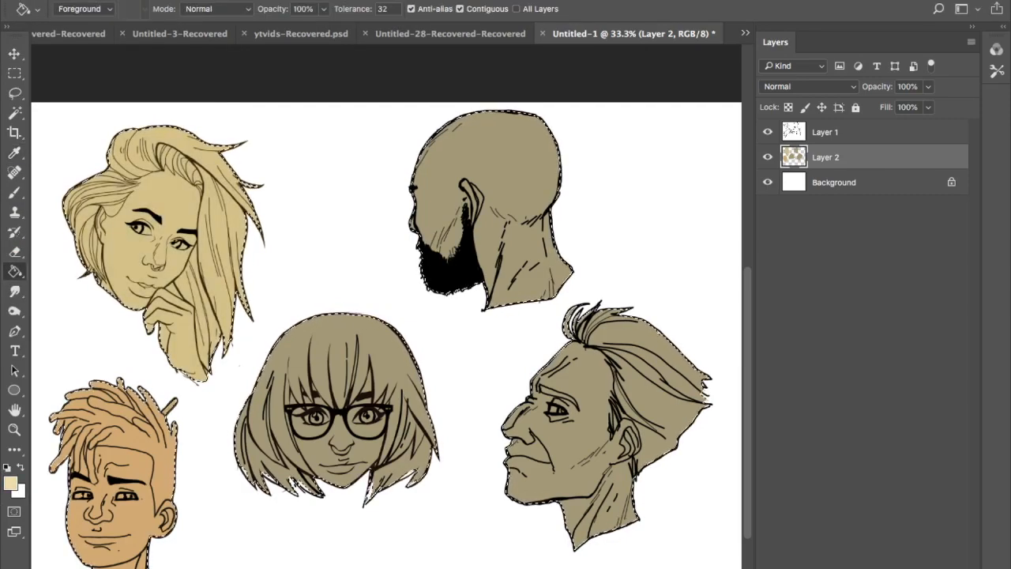
click(338, 379)
key(i)
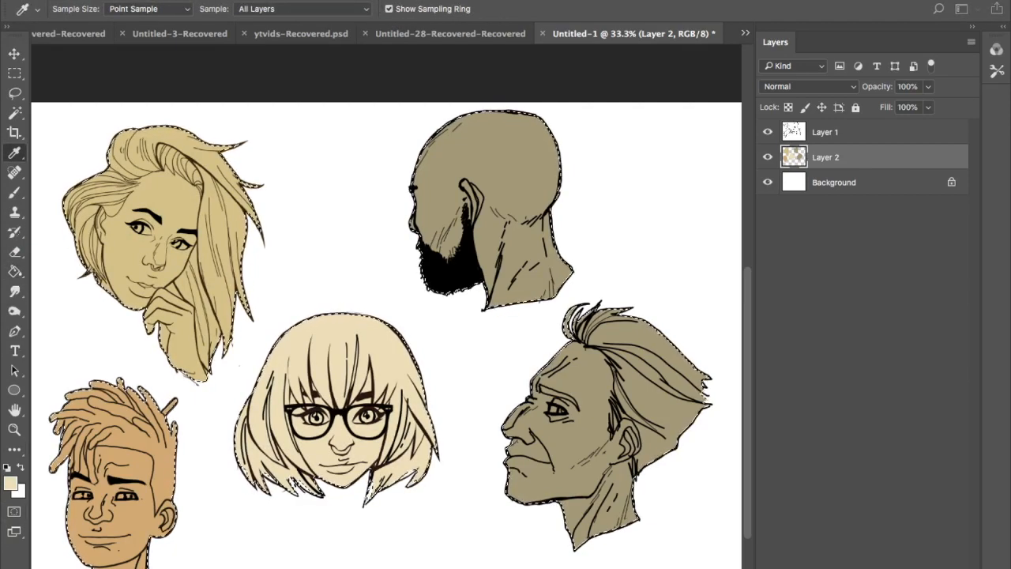
key(g)
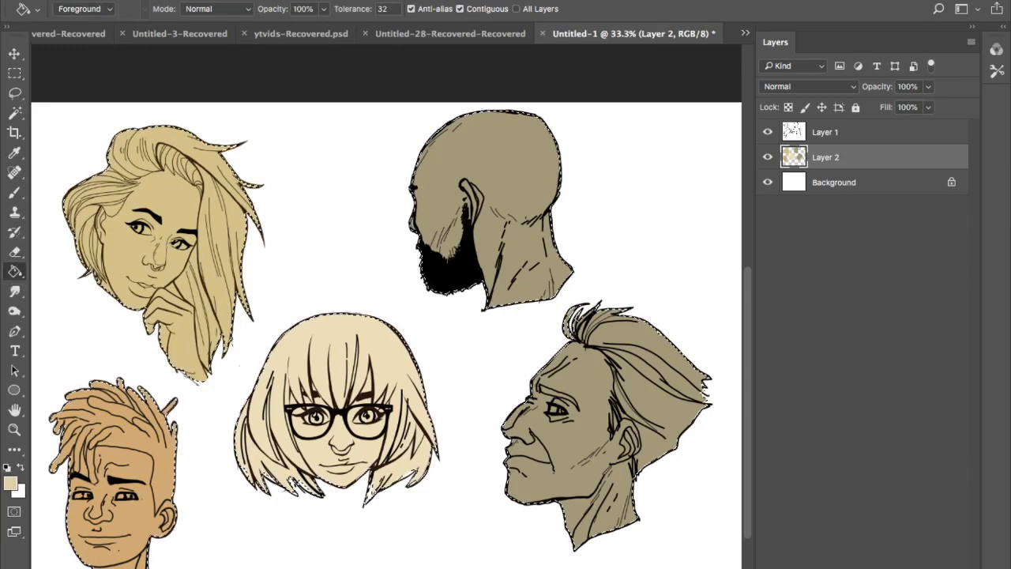
click(505, 174)
Step: Fill the head of the swept-hair man in profile with a light peach tone and clear the selection
key(i)
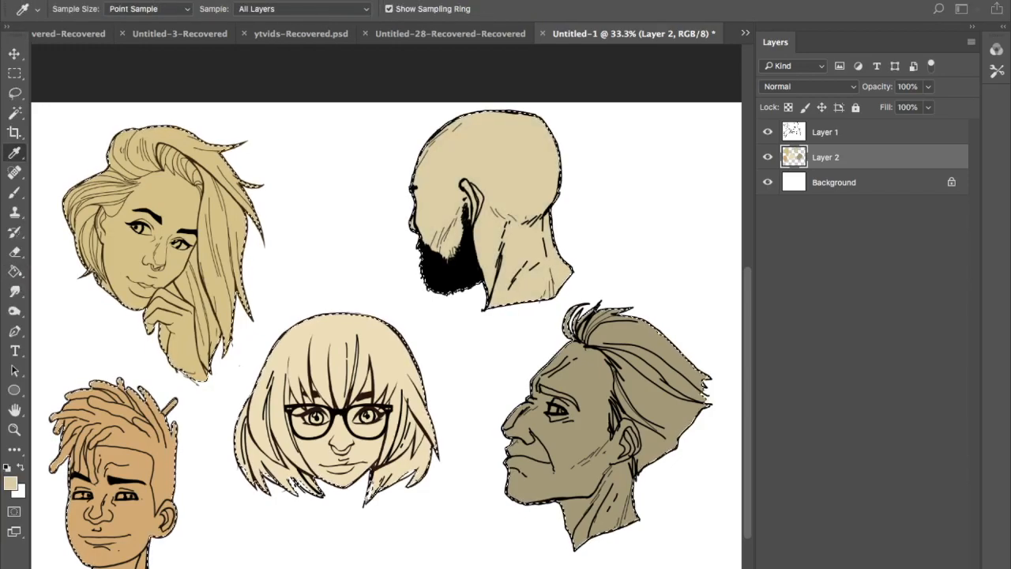
key(g)
click(582, 430)
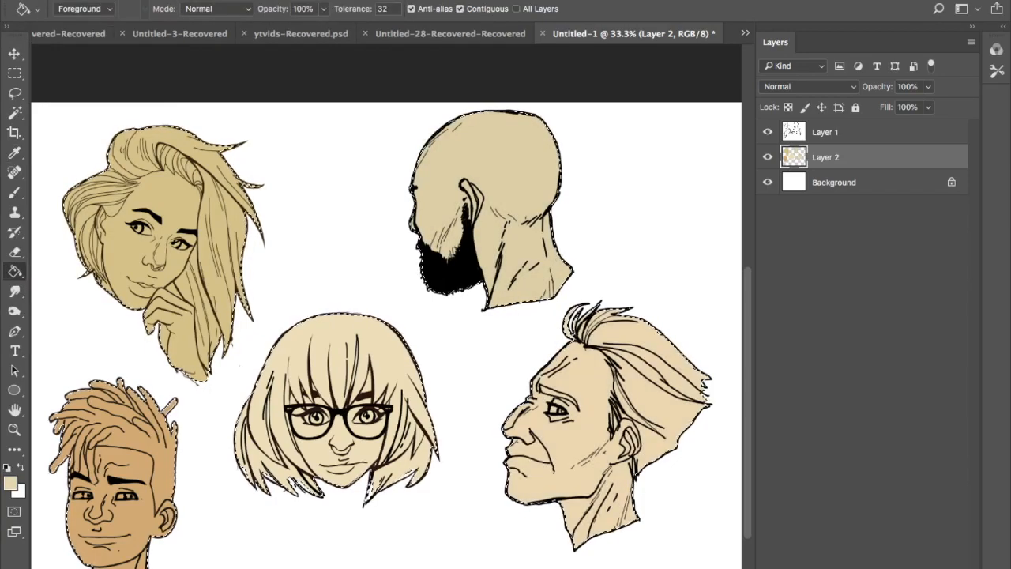
key(ctrl+d)
Step: Paint the whites of the eyes on the dreadlocked man, the swept-hair man and the long-haired woman with a white brush
key(b)
key(x)
key(bracketright)
key(bracketright)
key(bracketright)
key(bracketright)
key(bracketright)
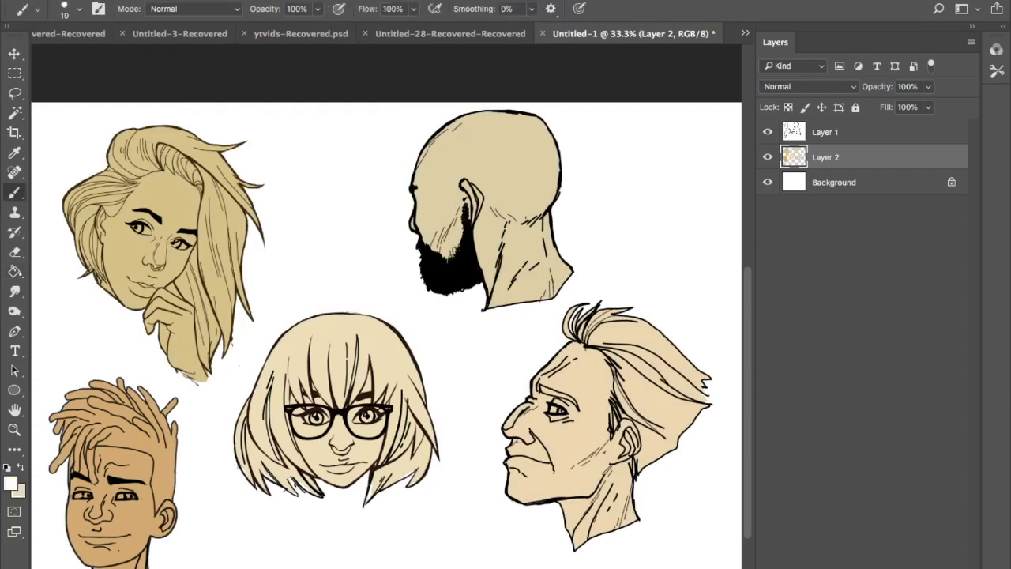
drag(118, 495, 121, 497)
click(552, 409)
drag(146, 228, 148, 232)
click(184, 247)
Step: Paint the detail beneath the nose of the woman with glasses in light grey
key(i)
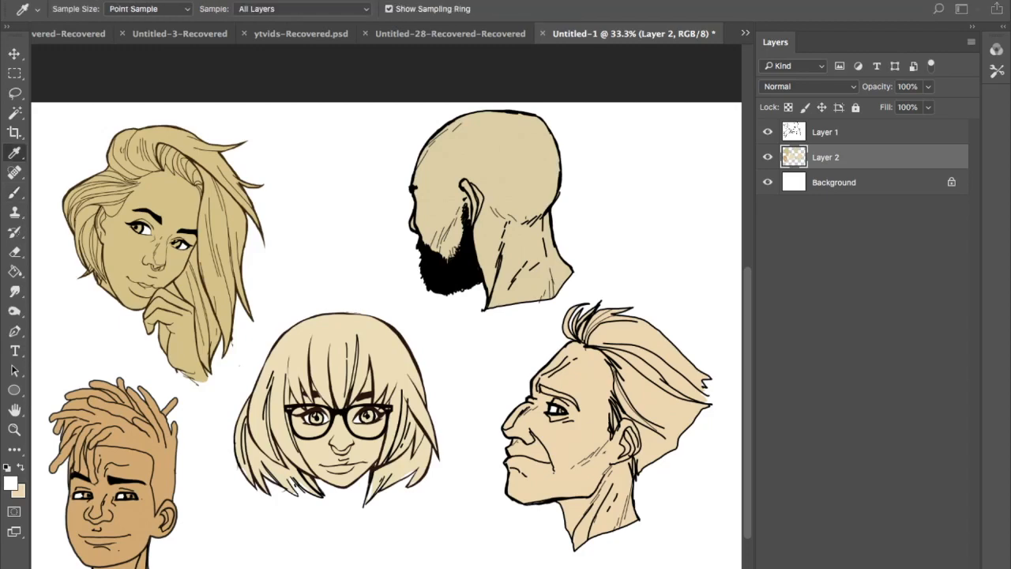
key(b)
drag(334, 448, 348, 449)
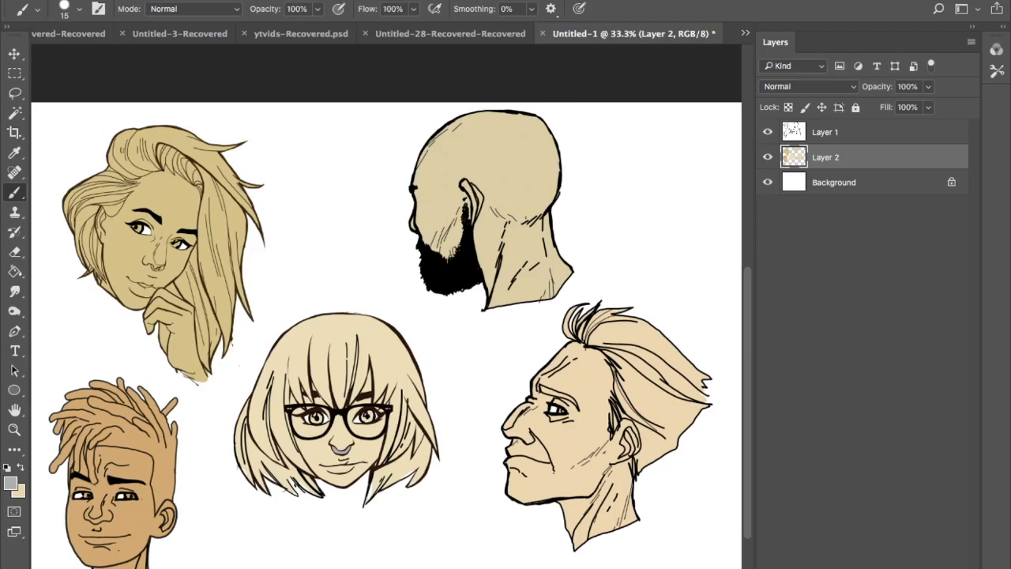
Step: Try to brush a dusty pink along the outer hair of the woman with glasses
key(i)
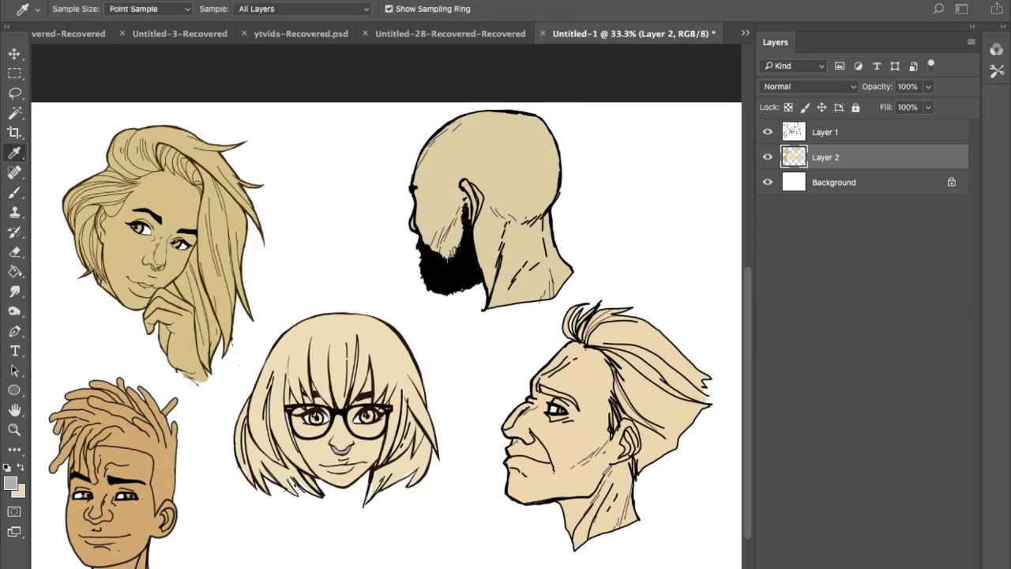
key(b)
key(bracketright)
key(bracketright)
drag(247, 397, 243, 474)
key(super+z)
Step: Select the coloured heads by inverting the empty background selection and paint the outer hair of the woman with glasses dusty pink
key(w)
click(217, 422)
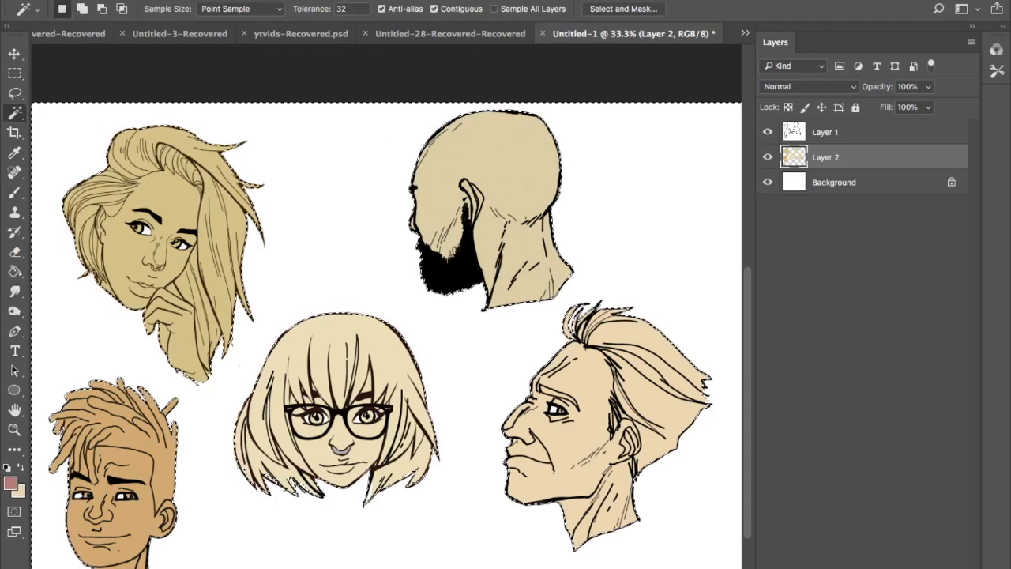
key(super+shift+i)
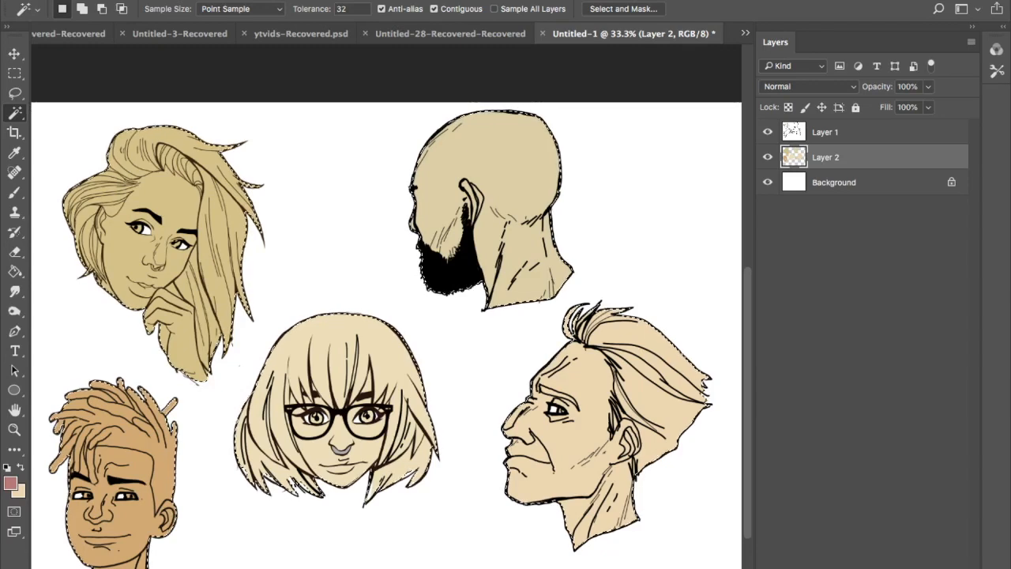
key(b)
mouse_move(249, 399)
mouse_down()
mouse_move(265, 478)
mouse_move(300, 458)
mouse_move(273, 371)
mouse_move(289, 324)
mouse_move(347, 320)
mouse_move(394, 336)
mouse_move(419, 410)
mouse_move(371, 498)
mouse_up()
drag(427, 482, 424, 391)
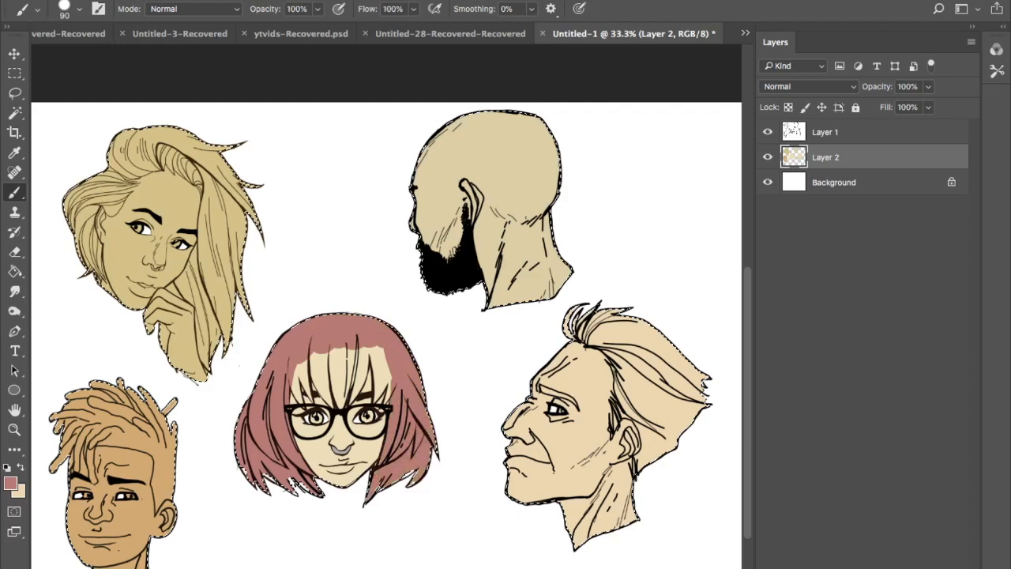
Step: Paint the fringe of the woman with glasses dusty pink down to the strand tips with a size 25 brush
key(bracketleft)
key(bracketleft)
key(bracketleft)
key(bracketleft)
key(bracketleft)
key(bracketleft)
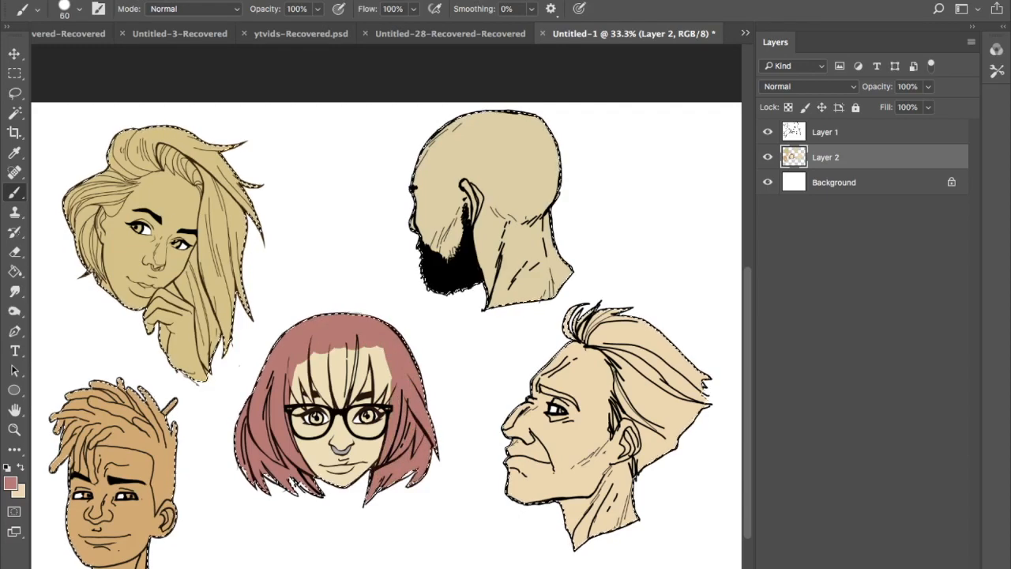
key(bracketleft)
mouse_move(295, 382)
mouse_down()
mouse_move(301, 401)
mouse_move(299, 365)
mouse_move(311, 400)
mouse_up()
drag(308, 355, 311, 393)
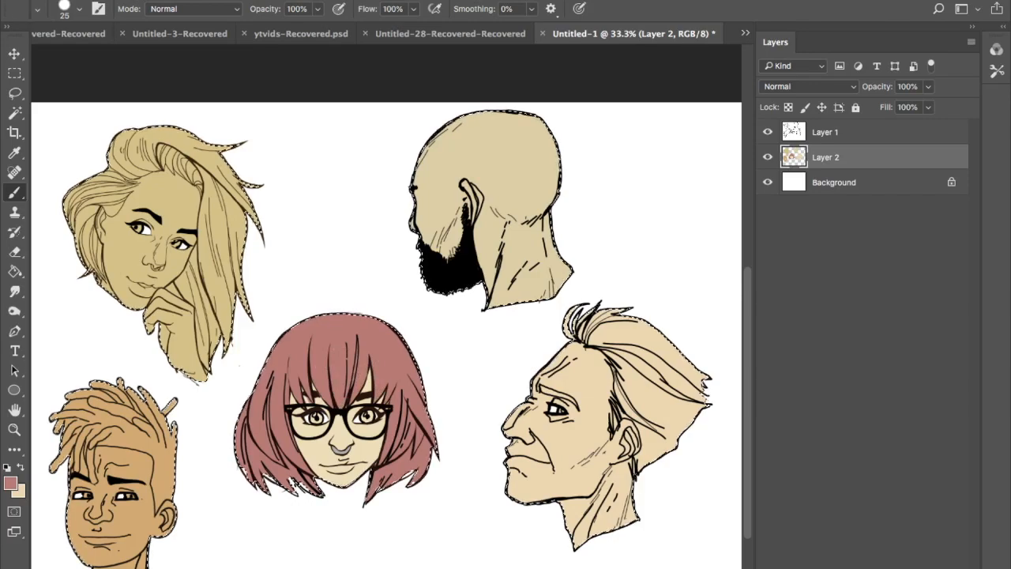
Step: Paint the irises of the woman with glasses purple and her lips light pink
key(i)
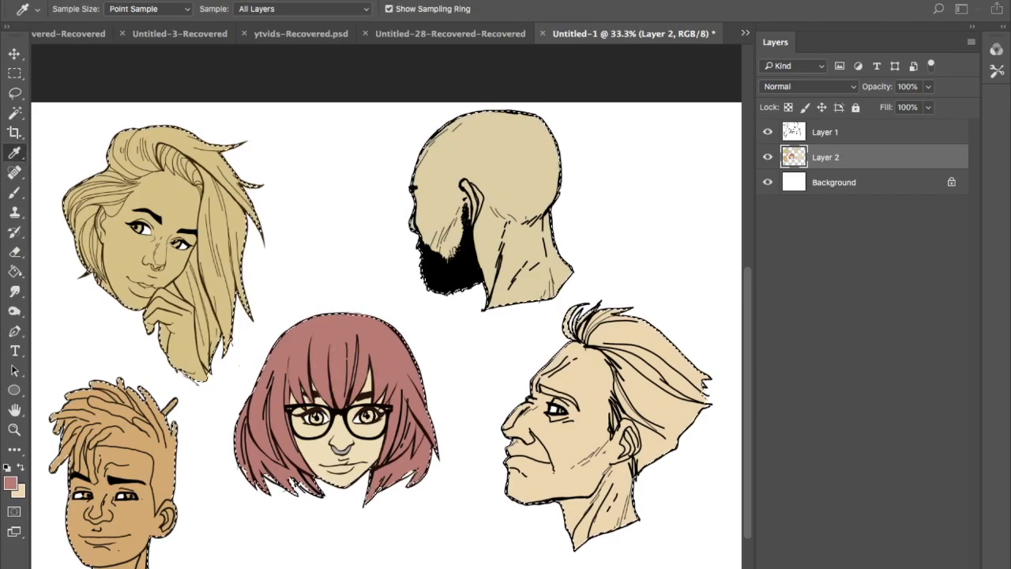
key(b)
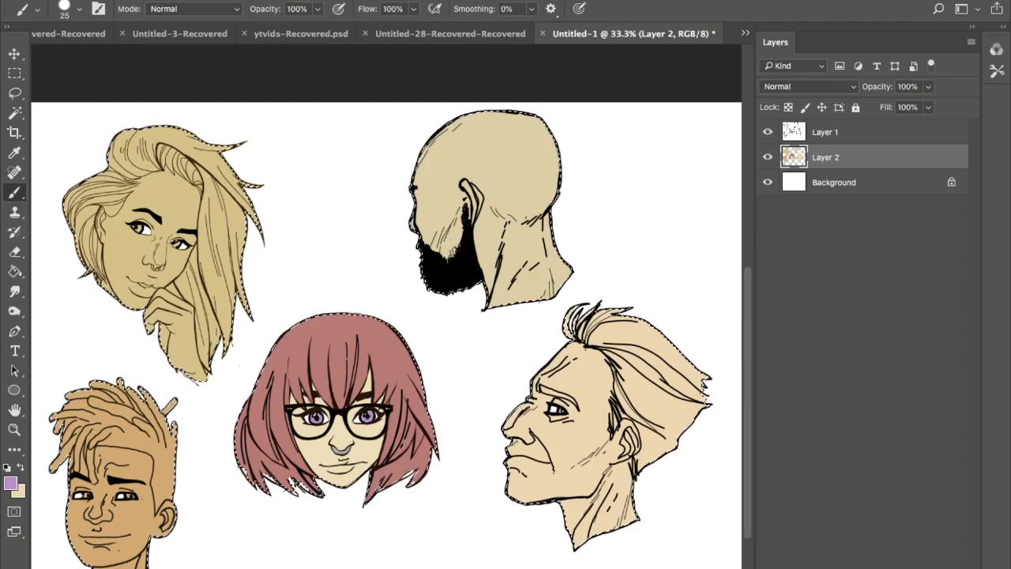
key(i)
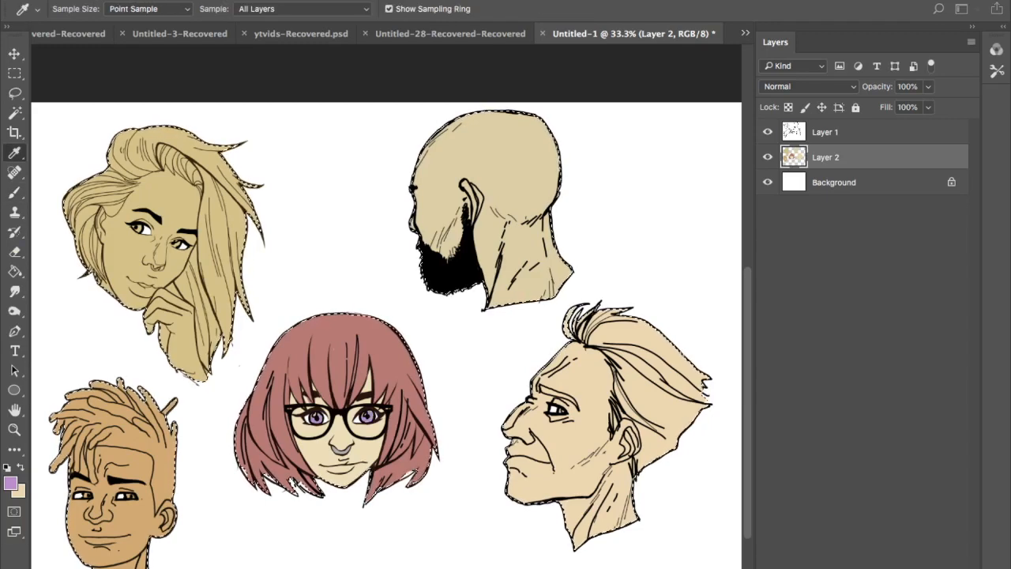
key(b)
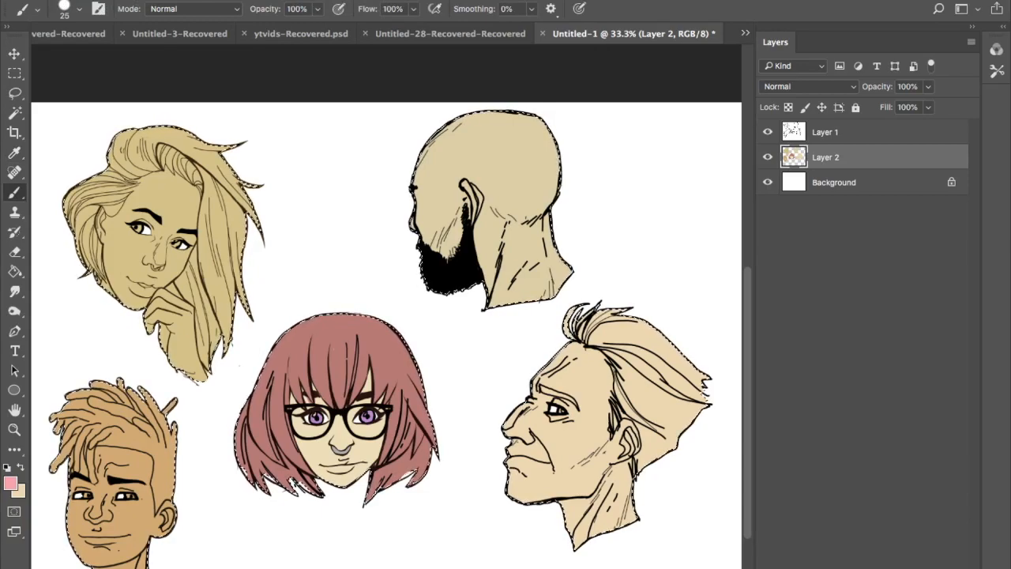
Step: Add a new layer between the line art and base colours, and set the brush to size 9 with 42% opacity and flow
key(ctrl+shift+alt+n)
key(4)
key(2)
key(shift+4)
key(shift+2)
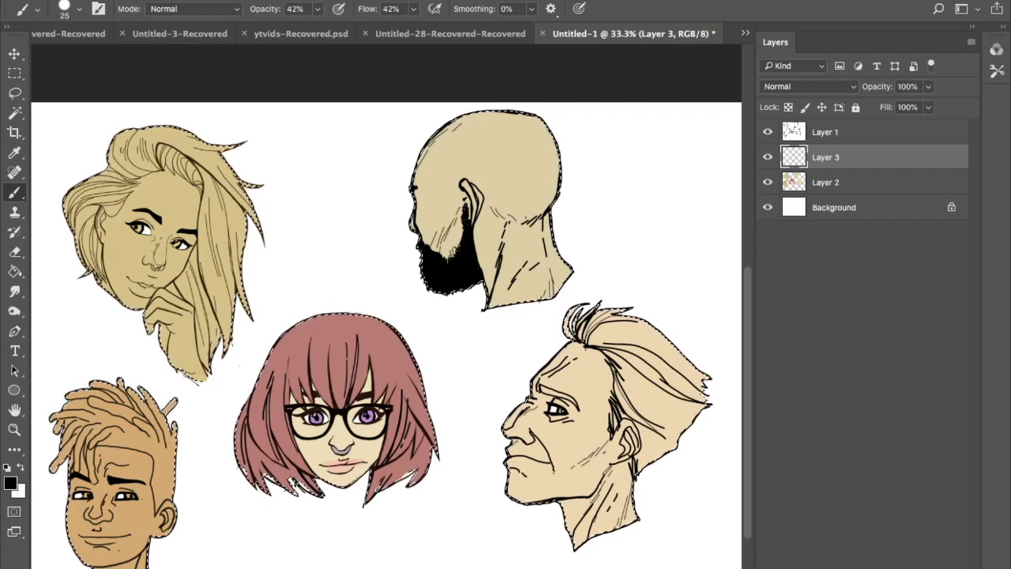
key(bracketleft)
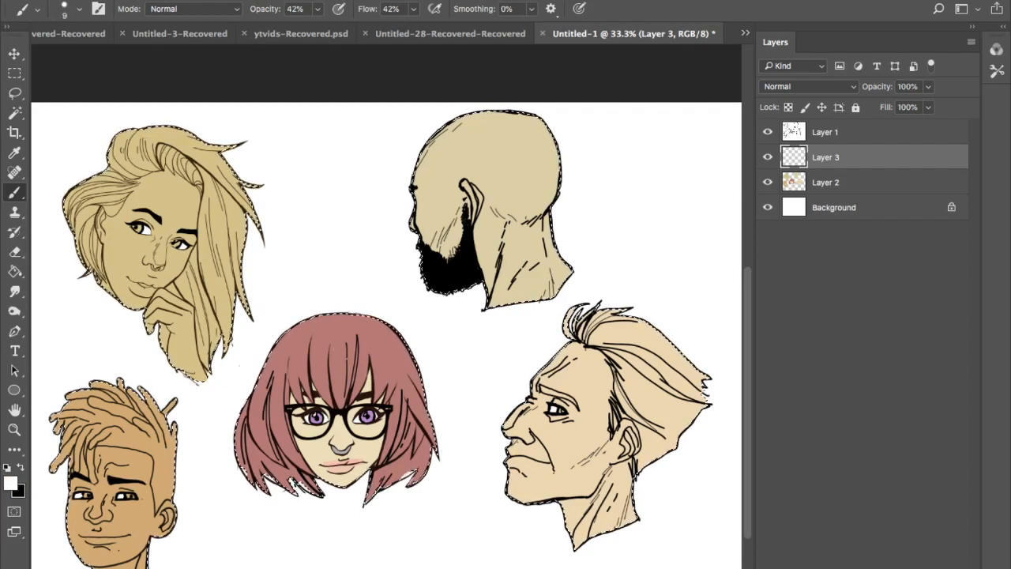
key(0)
key(shift+0)
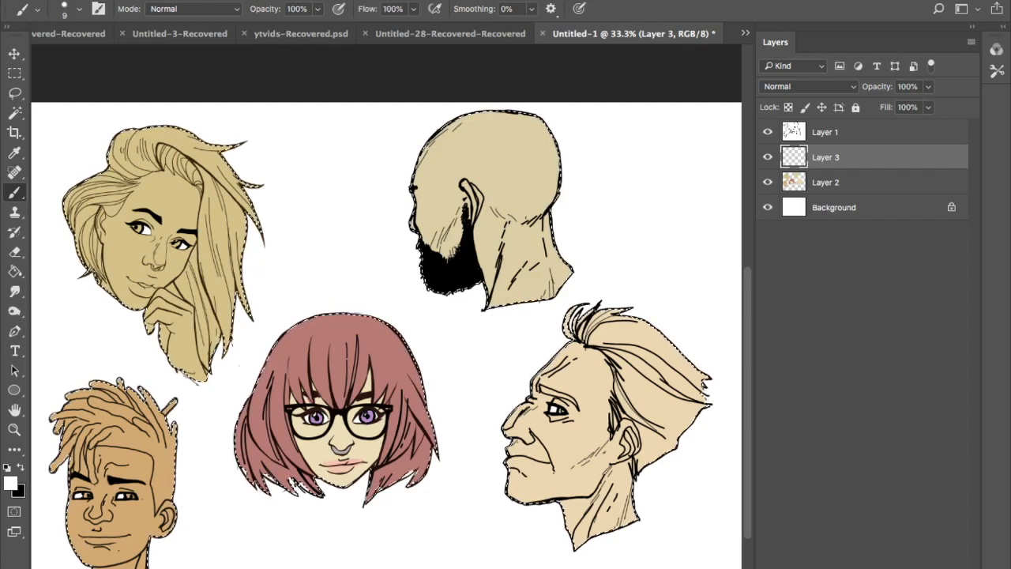
Step: With the hair's dusty pink sampled as foreground colour, clear the selection and activate the line art layer
alt+click(367, 415)
key(ctrl+d)
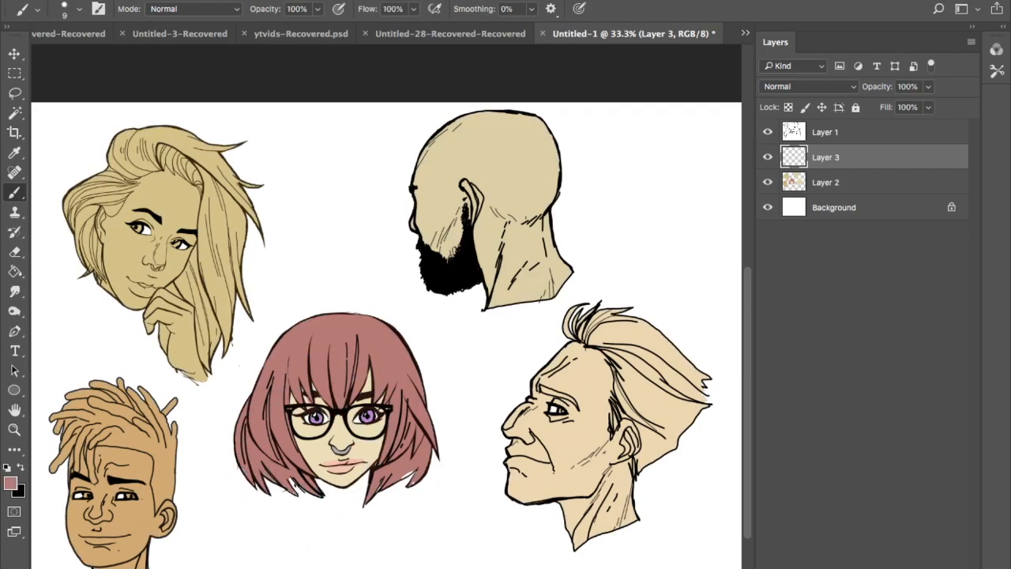
click(826, 132)
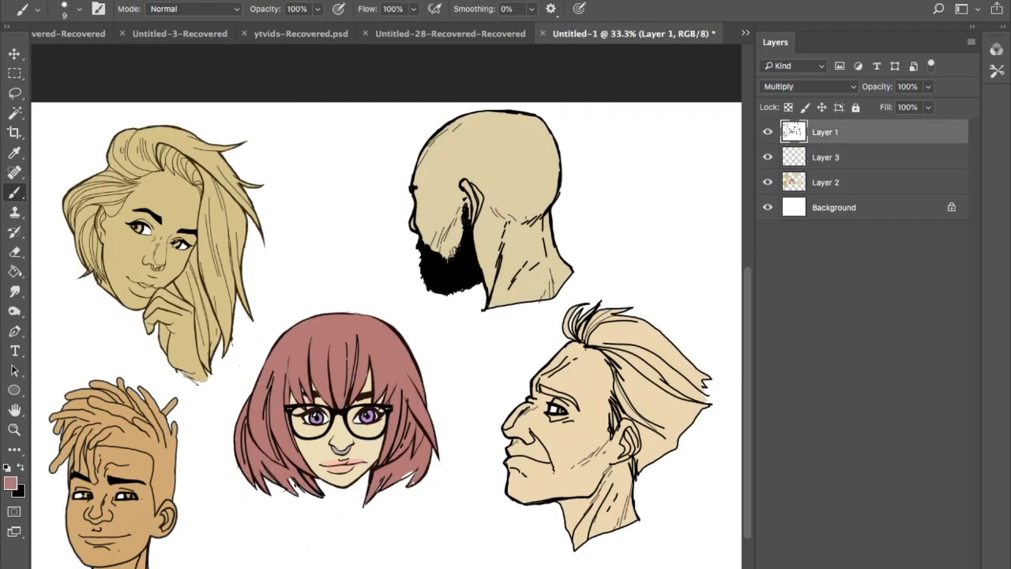
Step: Lasso shadow areas beneath the nose, around the eyes under the fringe and along the chin of the woman with glasses
key(l)
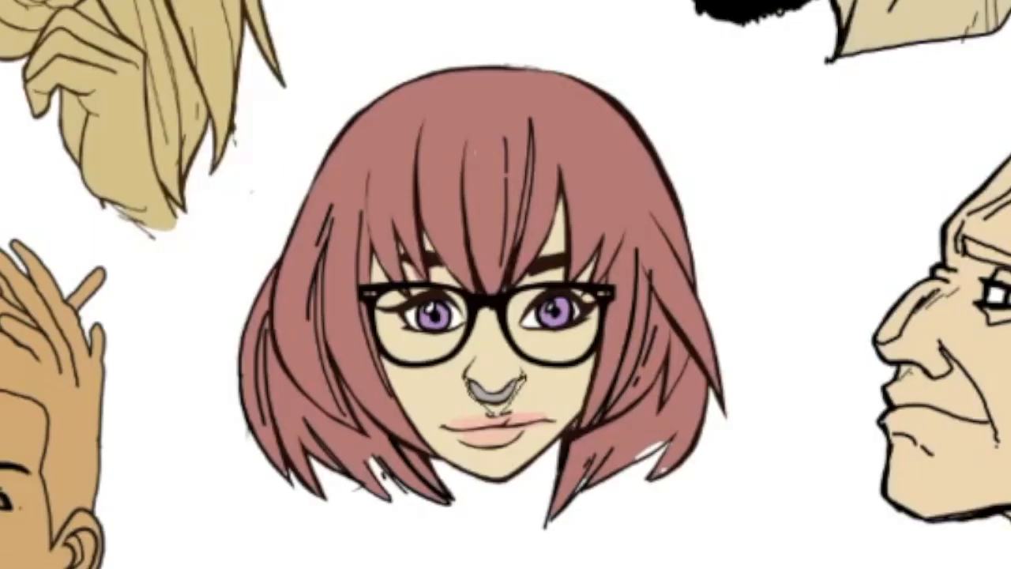
drag(493, 394, 515, 384)
key(ctrl+d)
drag(437, 256, 455, 274)
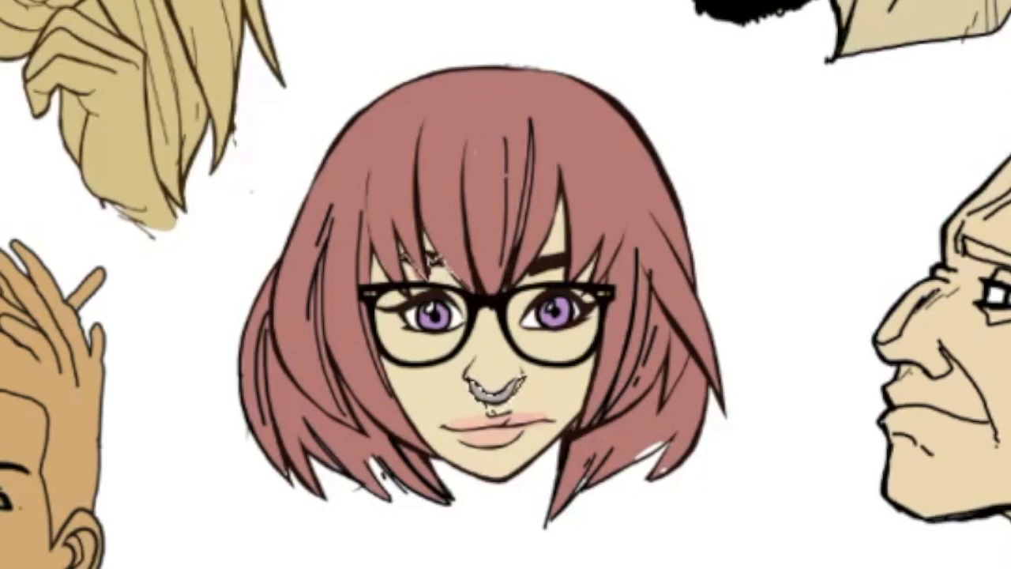
drag(430, 259, 439, 257)
drag(501, 297, 526, 274)
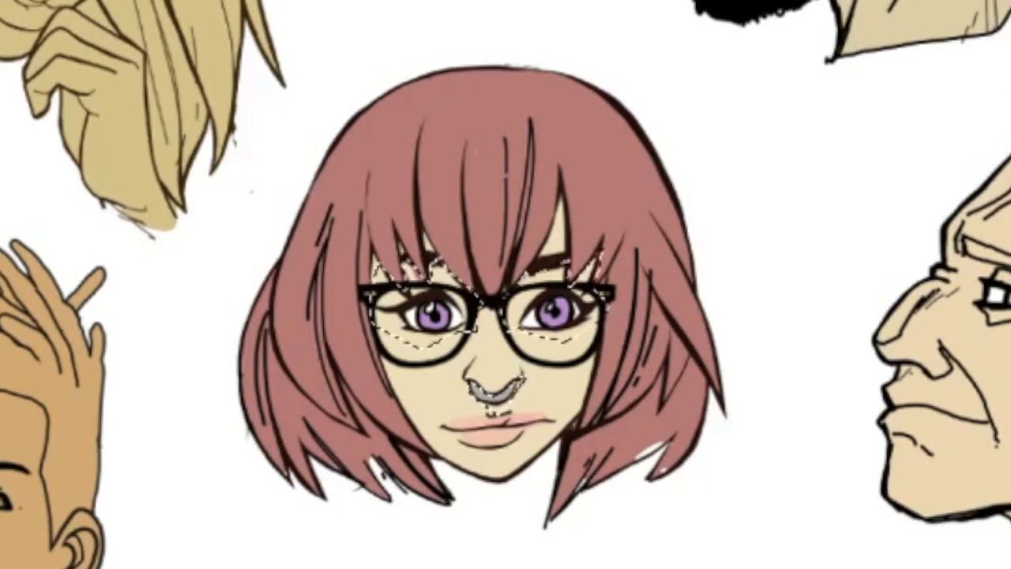
drag(415, 437, 466, 459)
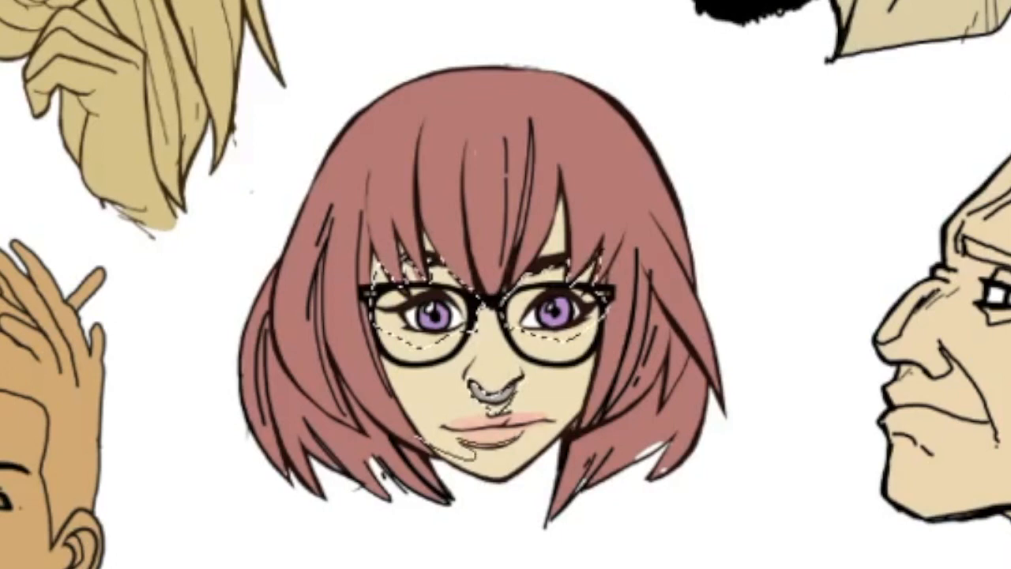
drag(472, 477, 418, 440)
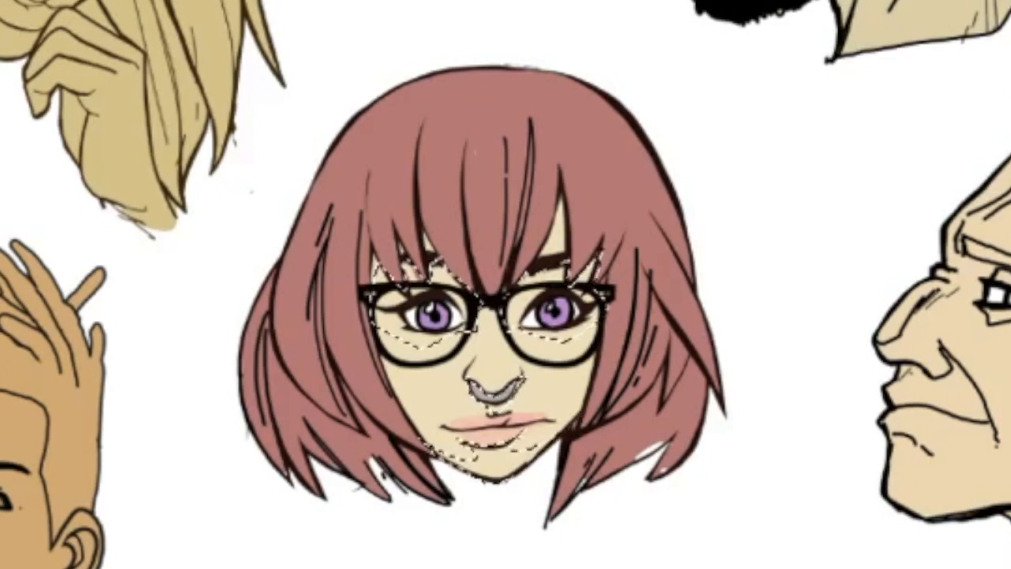
Step: Add shadow shapes along the hair strands on both sides of the woman's face to the selection
mouse_move(303, 207)
mouse_down()
mouse_move(297, 363)
mouse_move(313, 331)
mouse_move(354, 395)
mouse_move(360, 211)
mouse_move(395, 399)
mouse_up()
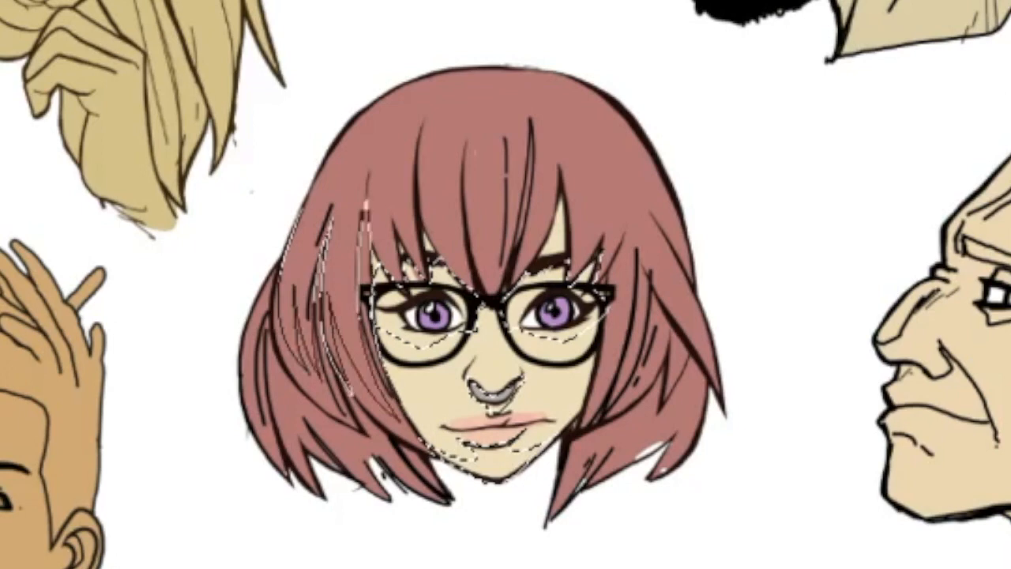
mouse_move(362, 436)
mouse_down()
mouse_move(271, 283)
mouse_move(297, 217)
mouse_up()
mouse_move(267, 321)
mouse_down()
mouse_move(277, 431)
mouse_move(310, 466)
mouse_move(342, 465)
mouse_up()
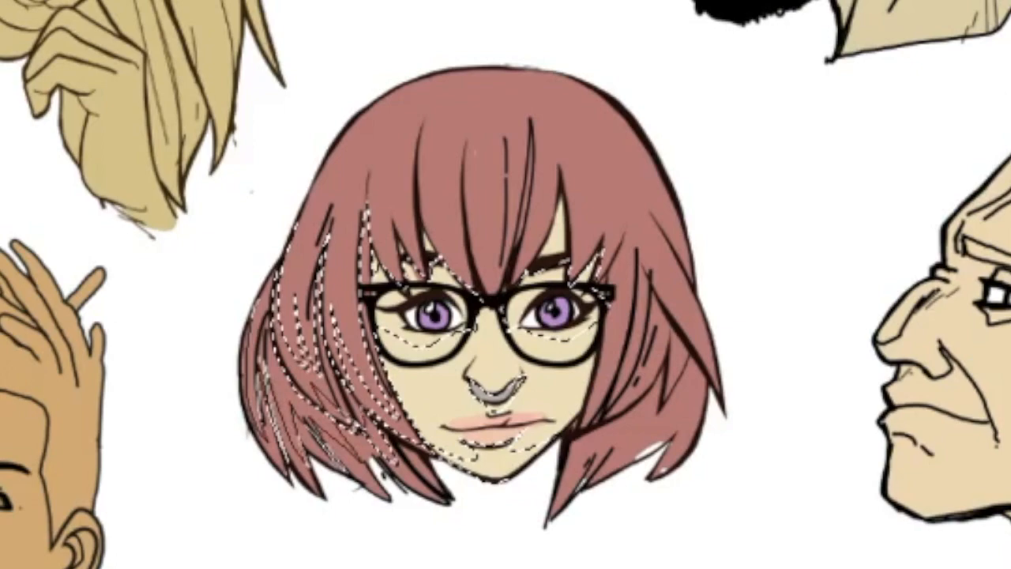
drag(451, 499, 251, 319)
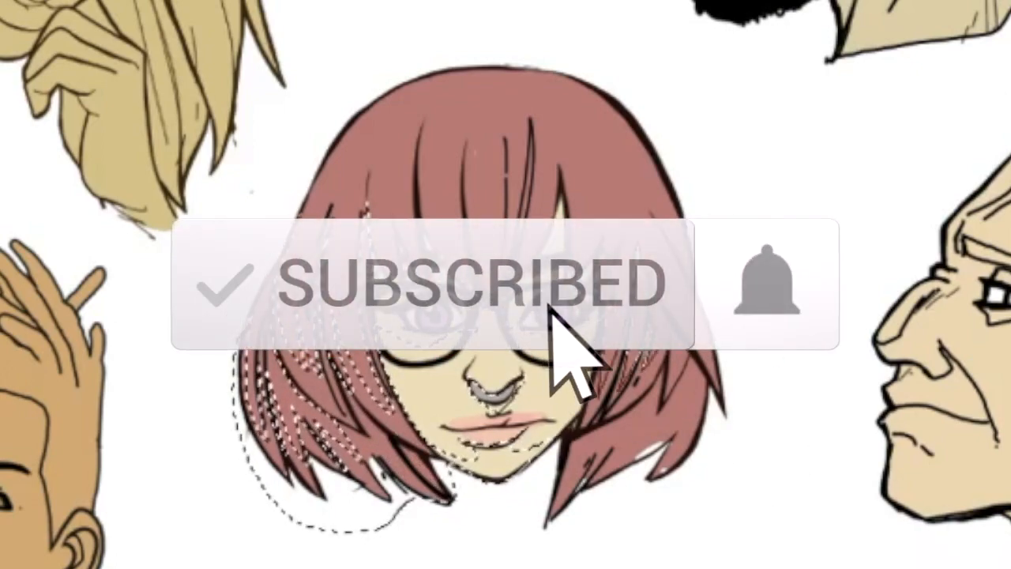
mouse_move(703, 360)
mouse_down()
mouse_move(688, 316)
mouse_move(739, 433)
mouse_move(570, 532)
mouse_move(564, 441)
mouse_move(639, 211)
mouse_up()
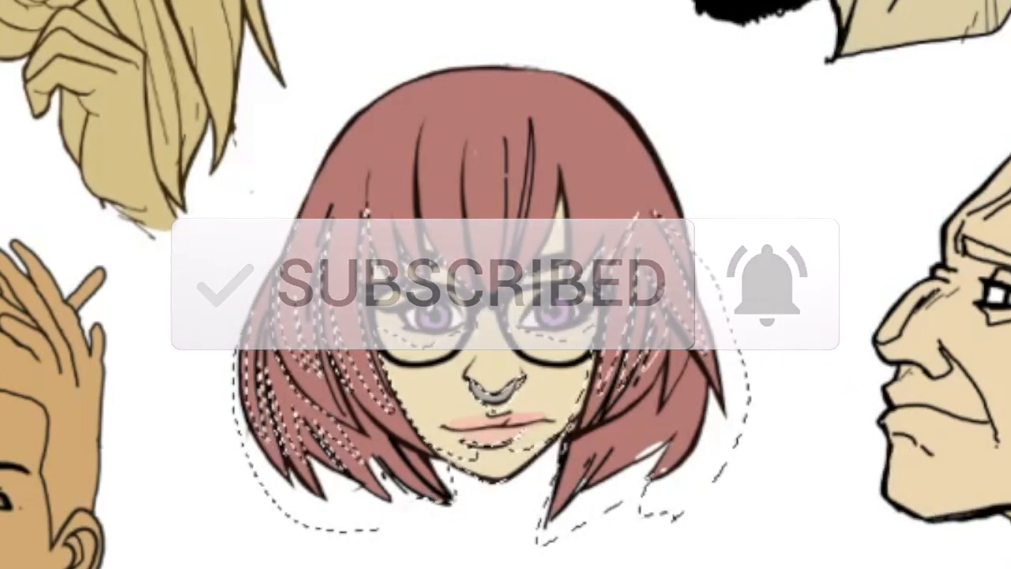
Step: Add tapering shadow strands in the fringe and remove the areas outside the hair from the selection
drag(431, 254, 424, 123)
mouse_move(471, 280)
mouse_down()
mouse_move(465, 134)
mouse_move(476, 276)
mouse_move(522, 197)
mouse_move(556, 184)
mouse_up()
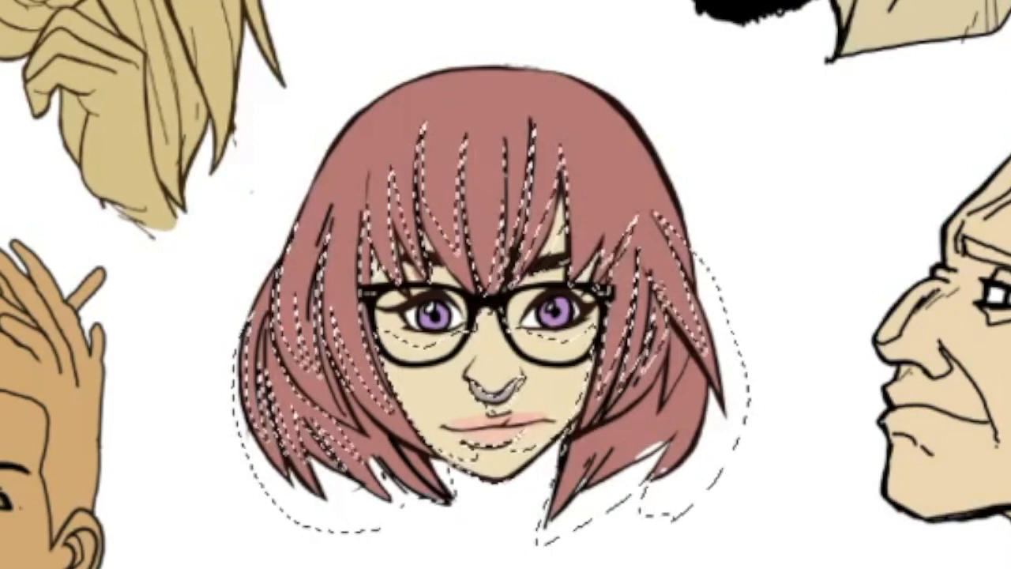
alt+click(695, 473)
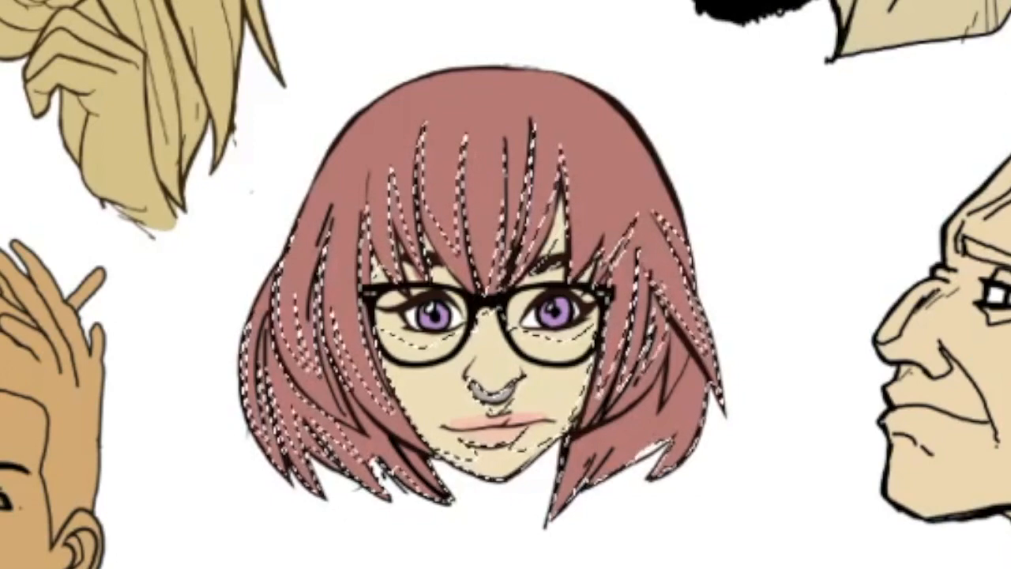
Step: Fill the selected face and hair shadows with a muted grey and set their layer to Multiply
key(alt+BackSpace)
key(ctrl+d)
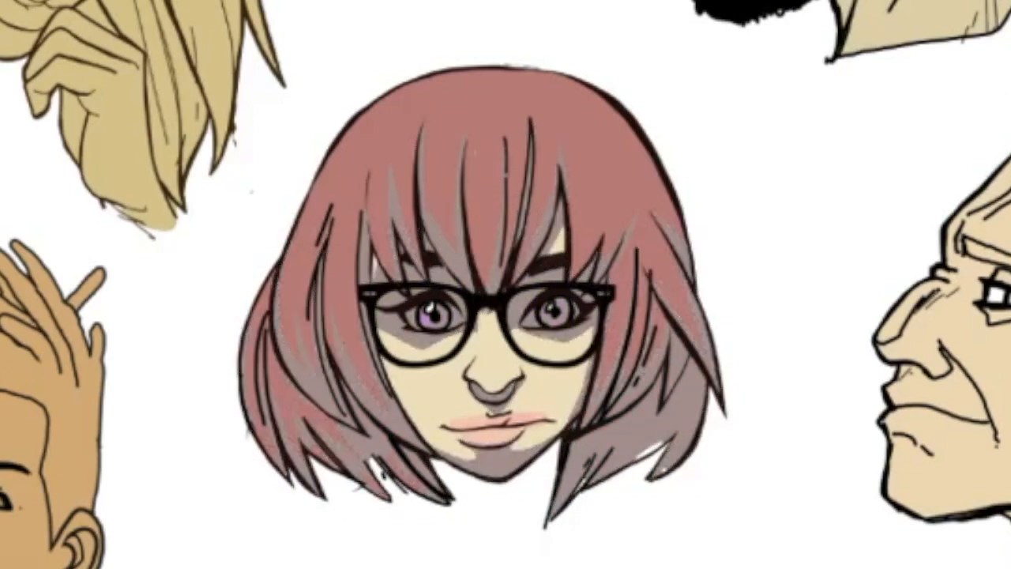
key(alt+shift+m)
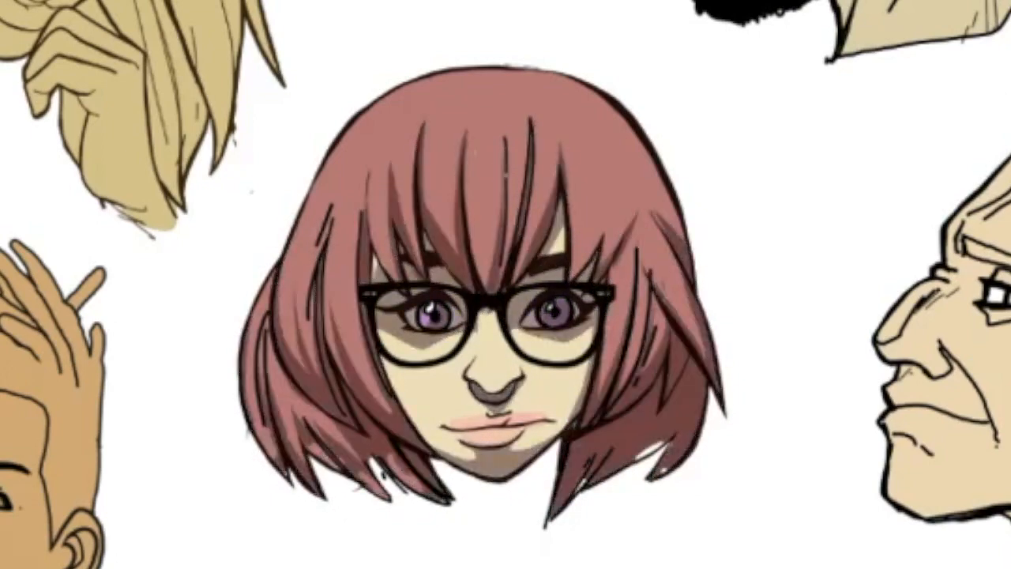
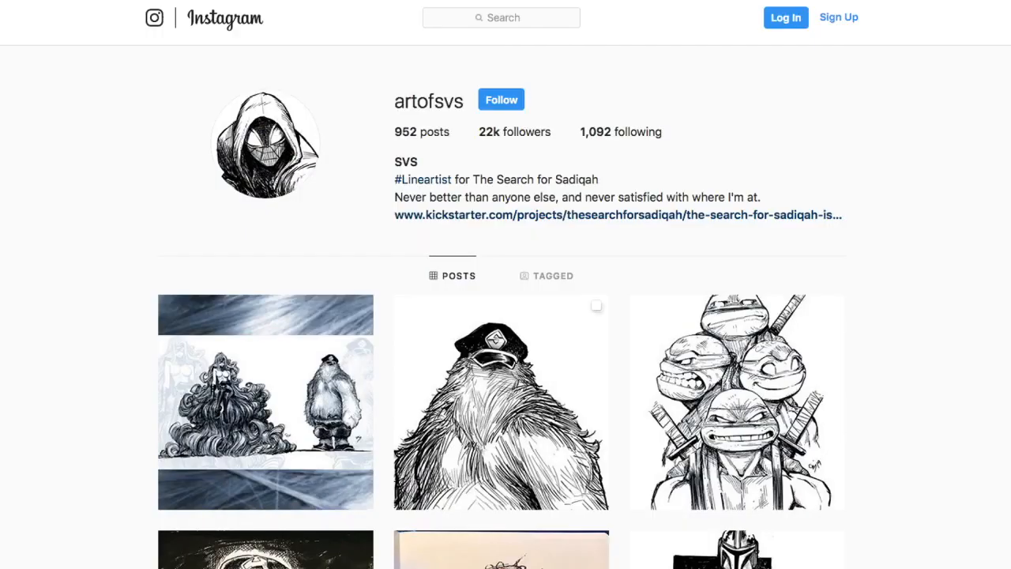
Step: Switch to Instagram and browse the line artist's posts down to the drawing of the rocky character
scroll(505, 316, down, 18)
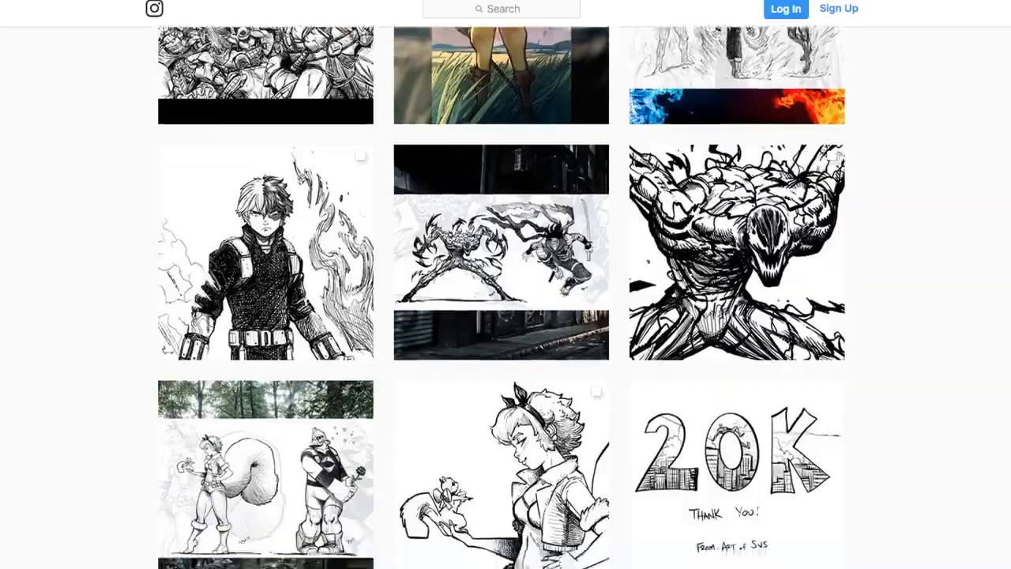
scroll(436, 390, down, 12)
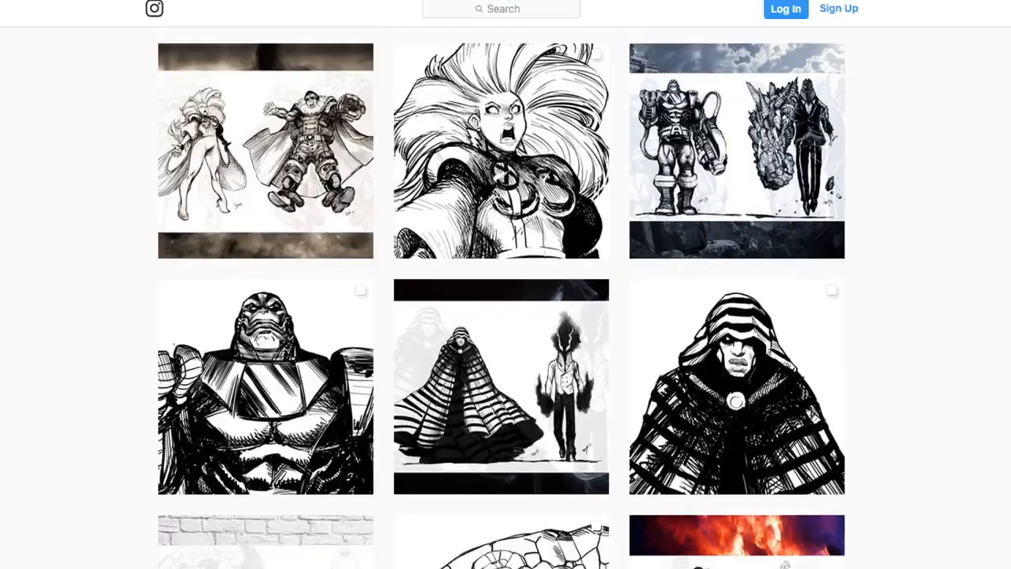
click(458, 542)
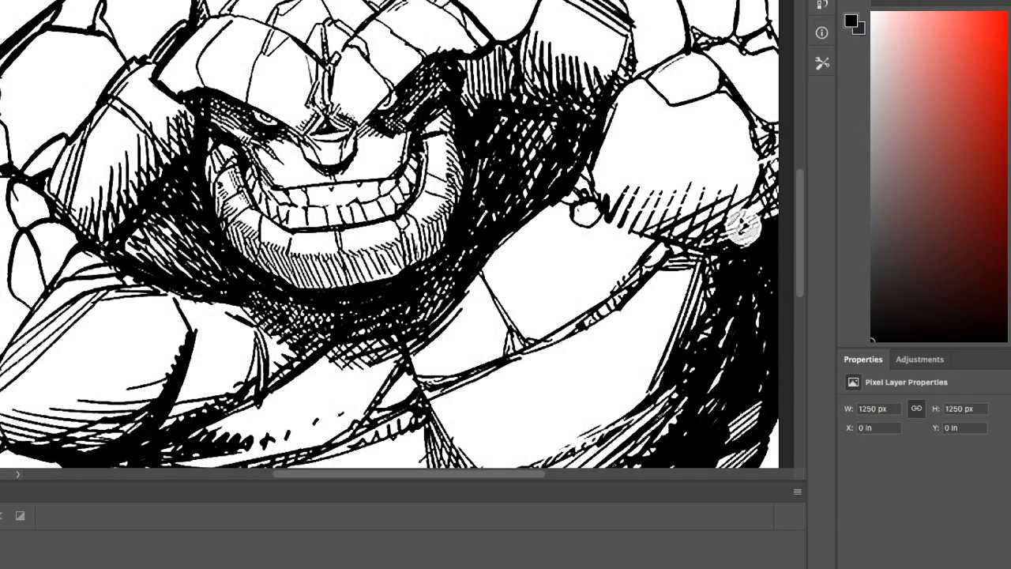
Step: Switch to Photoshop and crop the rocky character's line drawing to 1250 by 1236 px
key(super+minus)
scroll(318, 234, up, 2)
scroll(318, 234, down, 5)
key(c)
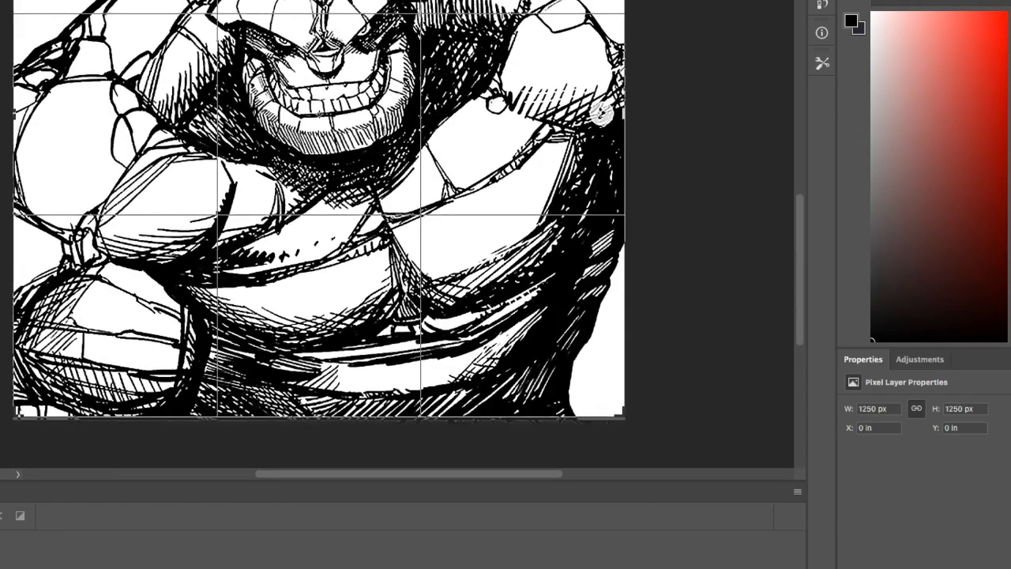
key(Return)
Step: Select the rocky character's silhouette without the white background and fill it with golden orange beneath the line art
scroll(318, 234, up, 5)
key(super+a)
scroll(318, 233, down, 4)
scroll(318, 234, up, 3)
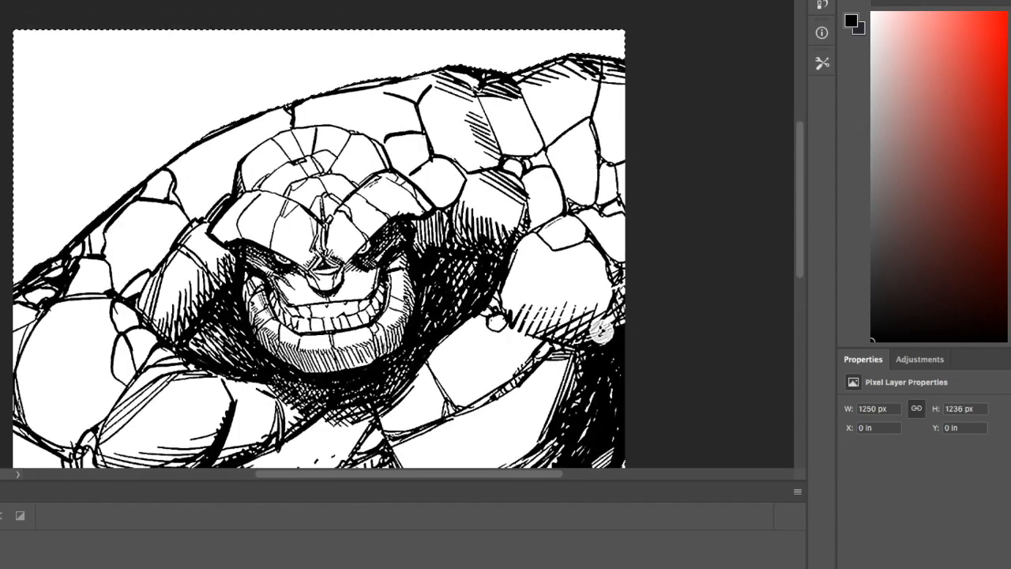
scroll(318, 234, down, 3)
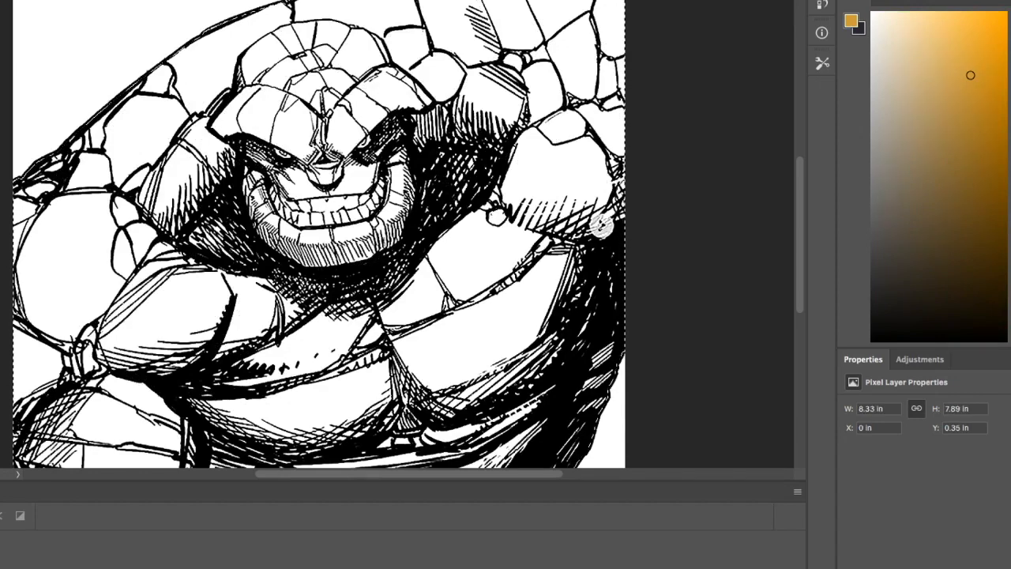
key(alt+BackSpace)
Step: Fill the rocky character's silhouette with a vertical gradient from dark brown at the base to golden tan at the top
scroll(318, 234, down, 2)
scroll(318, 233, up, 1)
click(988, 222)
key(x)
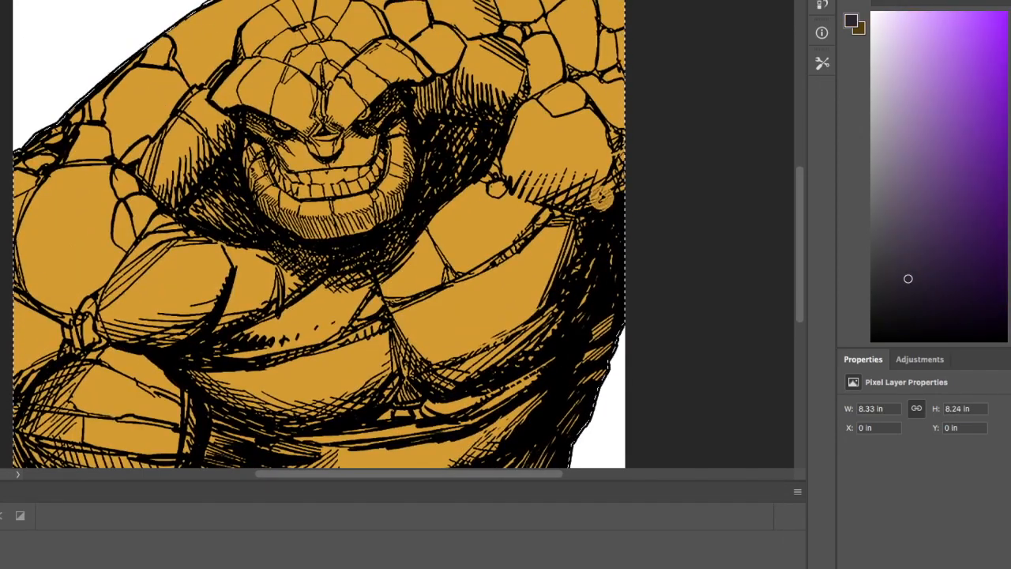
alt+click(364, 387)
drag(370, 415, 312, 57)
scroll(312, 59, up, 3)
scroll(312, 58, down, 2)
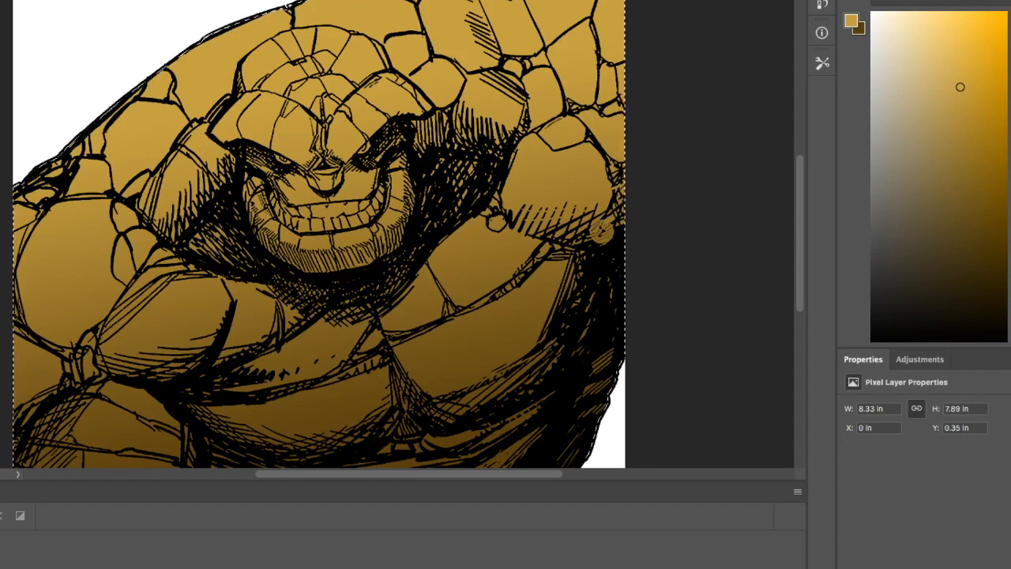
Step: Lasso the lit areas of the chest, left shoulder stone and right upper arm and fill them with golden tan to brighten them
key(ctrl+d)
drag(298, 371, 246, 387)
mouse_move(207, 406)
mouse_down()
mouse_move(360, 408)
mouse_move(202, 406)
mouse_up()
mouse_move(383, 317)
mouse_down()
mouse_move(437, 299)
mouse_move(385, 325)
mouse_up()
mouse_move(431, 259)
mouse_down()
mouse_move(489, 222)
mouse_move(528, 237)
mouse_move(434, 261)
mouse_up()
drag(507, 216, 551, 224)
mouse_move(561, 166)
mouse_down()
mouse_move(604, 161)
mouse_move(556, 224)
mouse_up()
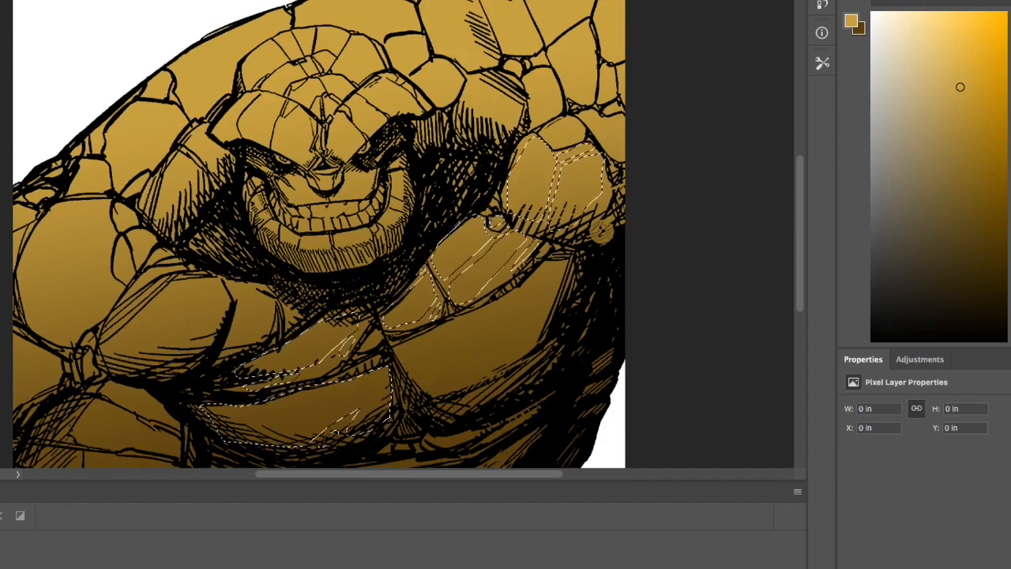
key(alt+BackSpace)
key(ctrl+d)
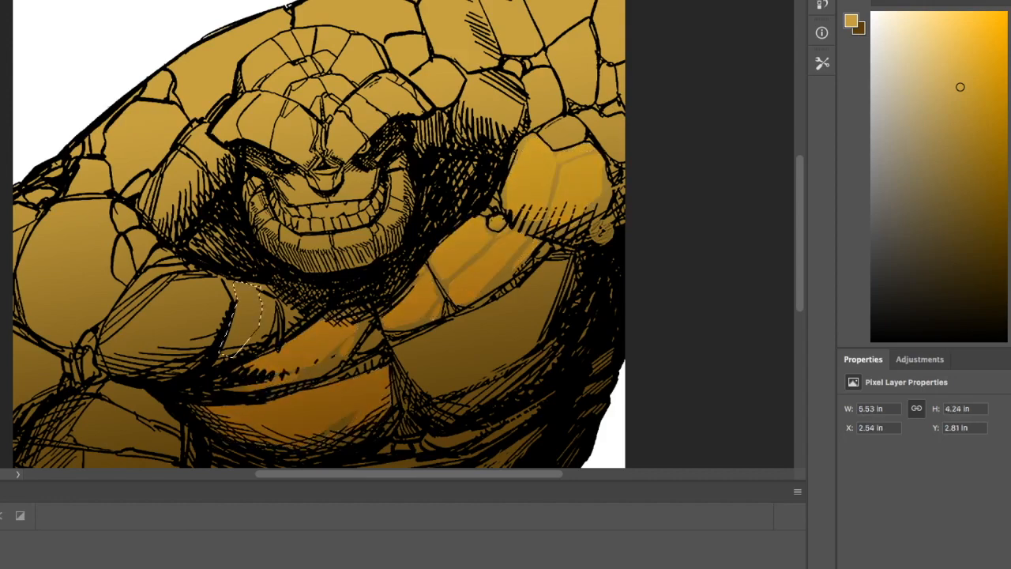
key(alt+BackSpace)
key(ctrl+d)
Step: Lasso the lit planes of the brow, nose and cheeks and brighten them with the golden tan fill
mouse_move(276, 118)
mouse_down()
mouse_move(312, 146)
mouse_move(358, 124)
mouse_up()
drag(242, 94, 212, 129)
mouse_move(349, 103)
mouse_down()
mouse_move(415, 113)
mouse_move(348, 145)
mouse_up()
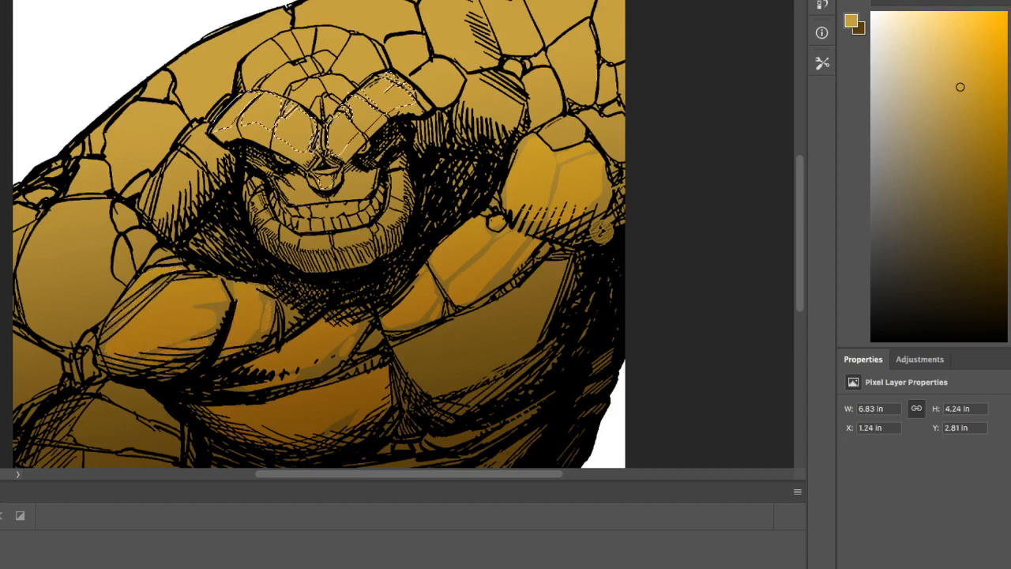
drag(287, 176, 338, 186)
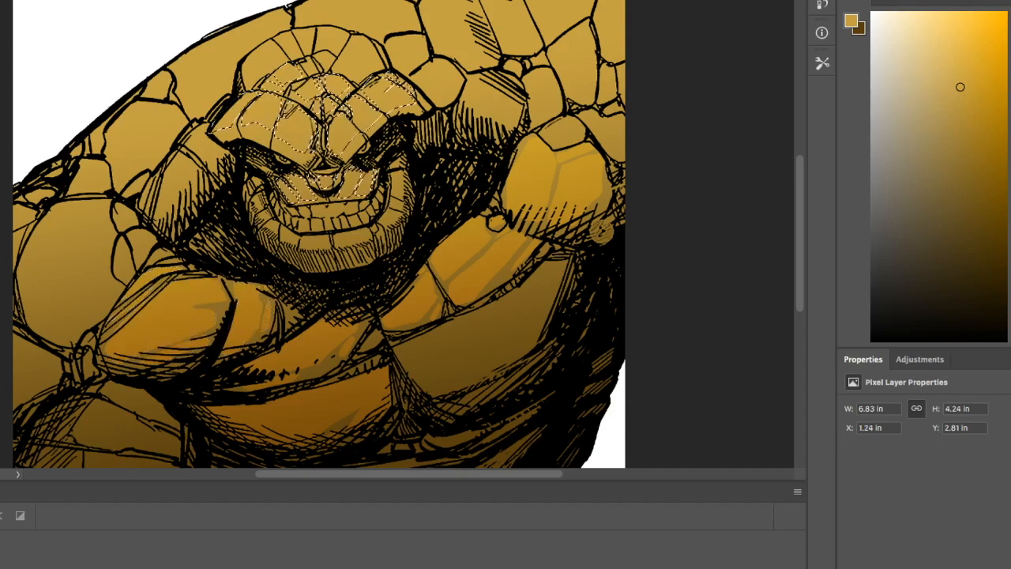
key(alt+BackSpace)
key(ctrl+d)
Step: Lasso the lit areas of the jaw and the crown of the head and fill them with golden tan
drag(332, 235, 366, 232)
drag(397, 170, 380, 215)
drag(276, 44, 245, 81)
drag(287, 35, 319, 50)
drag(319, 29, 346, 57)
drag(347, 40, 373, 79)
key(alt+BackSpace)
key(ctrl+d)
Step: Lasso the lit stones of the character's right shoulder, neck side and forearm and fill them with golden tan
drag(107, 292, 112, 251)
mouse_move(118, 239)
mouse_down()
mouse_move(124, 277)
mouse_move(112, 295)
mouse_up()
drag(130, 237, 152, 238)
drag(52, 191, 29, 197)
drag(71, 188, 108, 186)
drag(16, 341, 58, 379)
mouse_move(146, 390)
mouse_down()
mouse_move(120, 398)
mouse_move(147, 391)
mouse_up()
mouse_move(94, 399)
mouse_down()
mouse_move(139, 446)
mouse_move(107, 399)
mouse_up()
drag(180, 465, 54, 464)
drag(144, 198, 213, 186)
drag(186, 144, 235, 150)
drag(147, 172, 123, 194)
drag(185, 148, 208, 123)
key(alt+BackSpace)
key(ctrl+d)
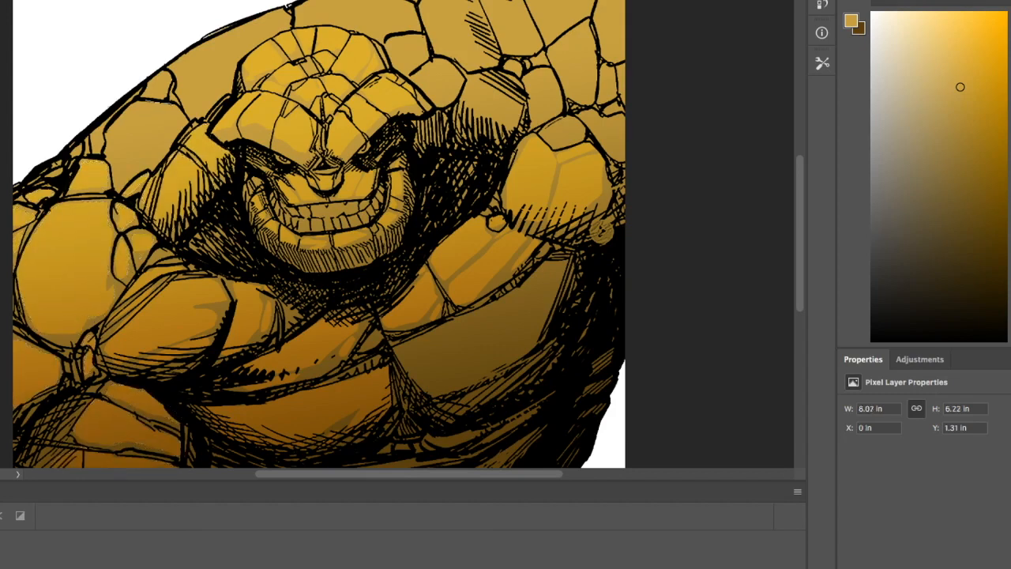
Step: Lasso the stones around the left shoulder and upper back plus the large chest slab and fill them with golden tan
mouse_move(415, 35)
mouse_down()
mouse_move(427, 44)
mouse_move(435, 107)
mouse_up()
drag(528, 94, 545, 69)
mouse_move(467, 78)
mouse_down()
mouse_move(514, 119)
mouse_move(583, 135)
mouse_up()
drag(582, 112, 621, 149)
scroll(319, 235, up, 3)
scroll(319, 234, up, 1)
drag(556, 355, 537, 435)
drag(436, 489, 540, 436)
drag(555, 150, 593, 198)
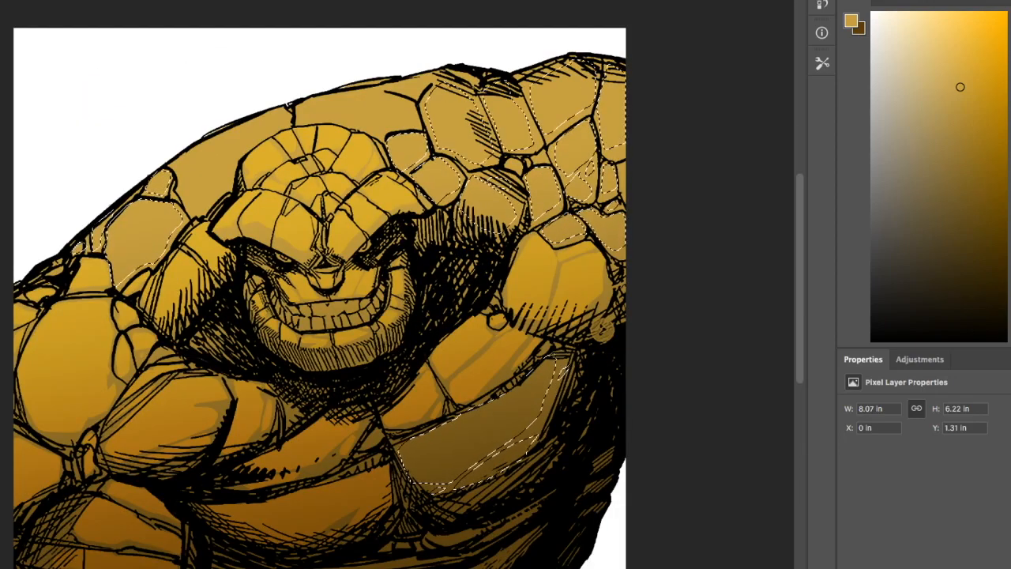
key(alt+BackSpace)
key(ctrl+d)
Step: Lasso the two large back stones behind the head and fill them with golden tan
drag(203, 214, 287, 120)
mouse_move(298, 123)
mouse_down()
mouse_move(418, 111)
mouse_move(298, 104)
mouse_up()
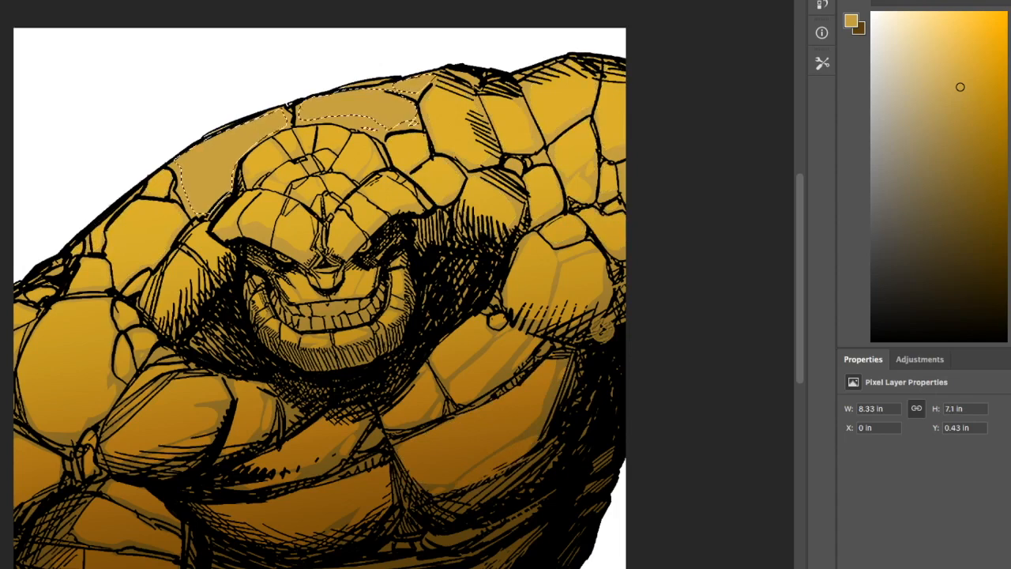
key(Delete)
key(ctrl+d)
Step: Set a pale cream foreground colour and fill small lassoed highlight patches on the brow, nose and cheeks
click(910, 72)
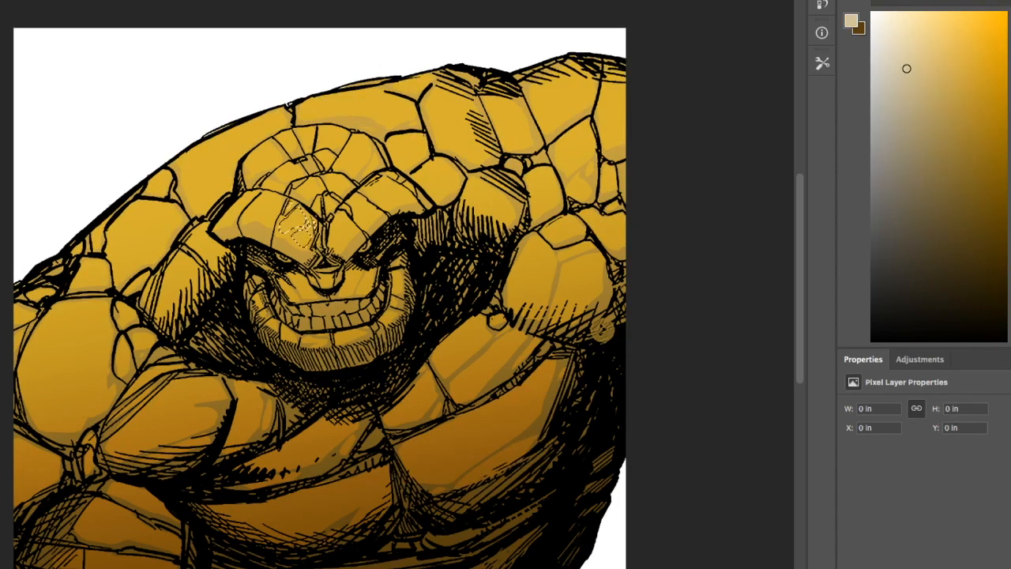
key(alt+BackSpace)
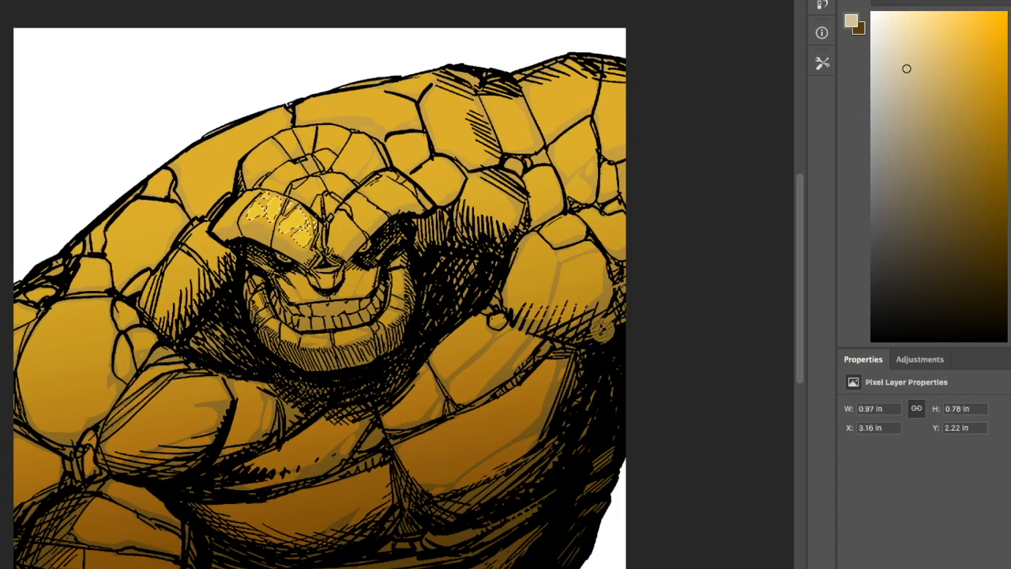
mouse_move(354, 272)
mouse_down()
mouse_move(342, 296)
mouse_move(334, 274)
mouse_up()
drag(330, 236, 344, 211)
drag(357, 201, 371, 224)
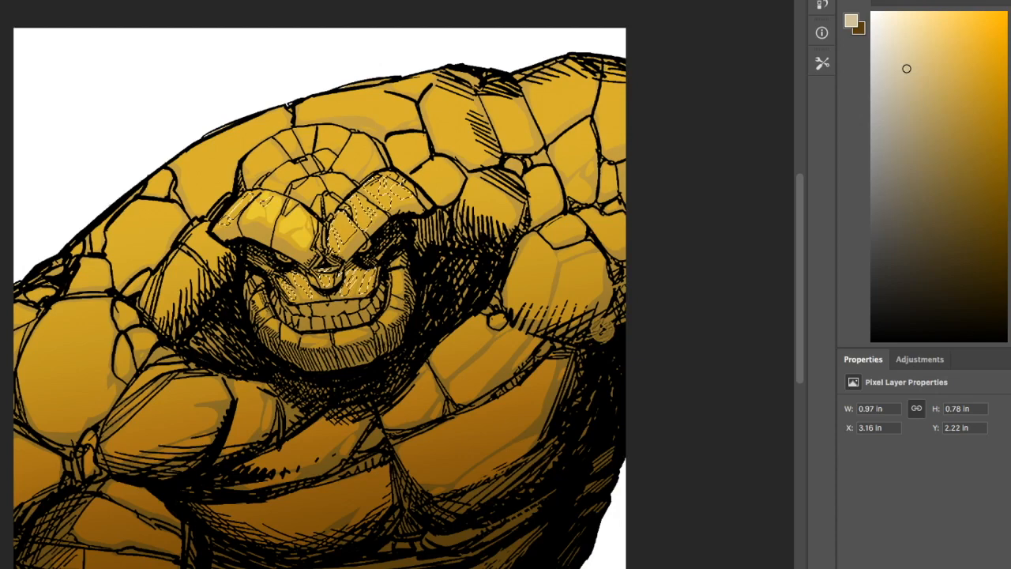
key(alt+BackSpace)
key(ctrl+d)
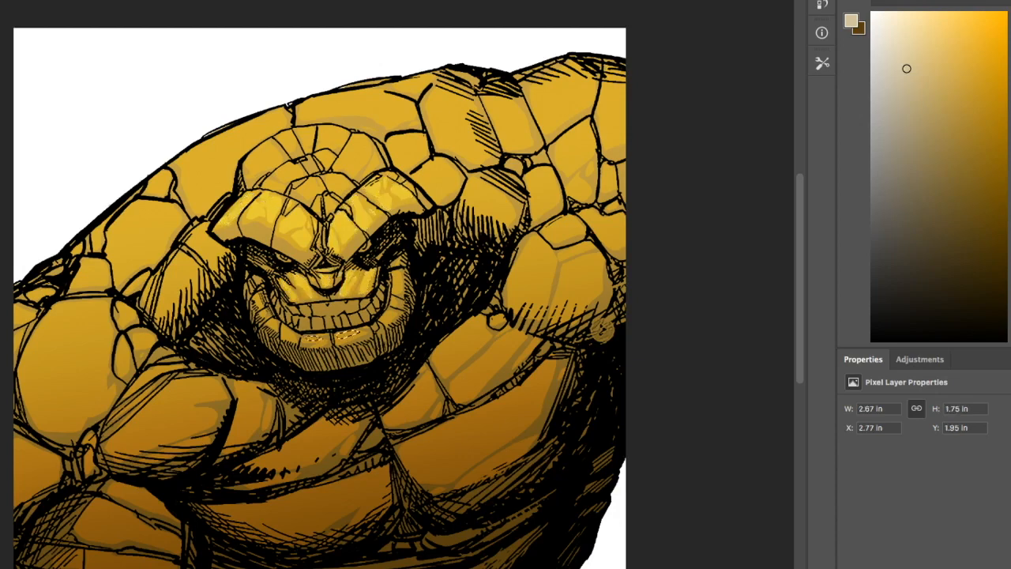
Step: Lasso highlight patches on the crown of the head and the jaw and fill them with pale cream
drag(296, 188, 311, 199)
mouse_move(270, 182)
mouse_down()
mouse_move(298, 169)
mouse_move(261, 155)
mouse_move(281, 159)
mouse_up()
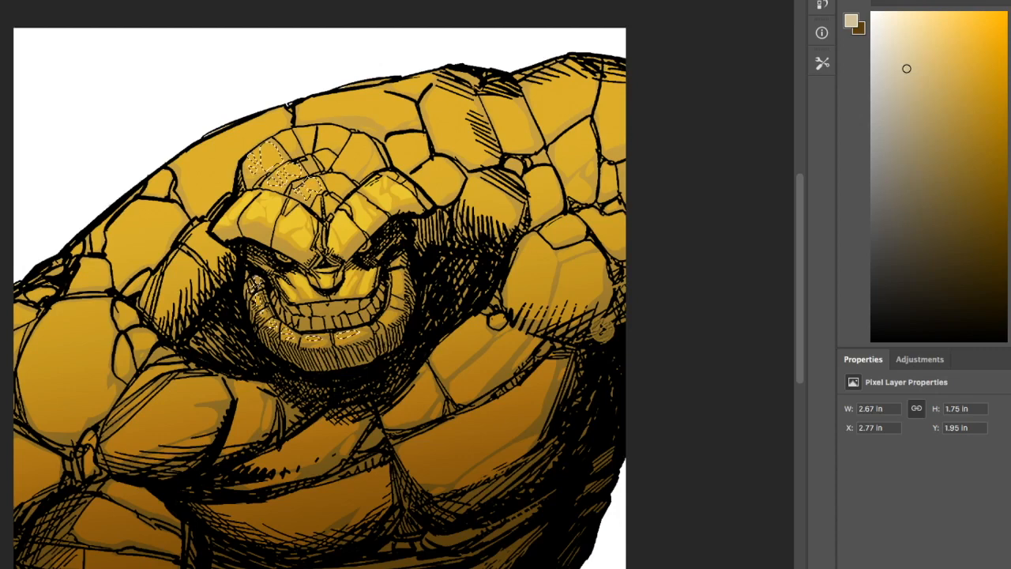
key(alt+BackSpace)
key(super+d)
Step: Add pale cream highlight patches to the stones of the right shoulder and neck side, then compare with the layer hidden
mouse_move(191, 237)
mouse_down()
mouse_move(226, 255)
mouse_move(191, 257)
mouse_up()
mouse_move(162, 207)
mouse_down()
mouse_move(175, 224)
mouse_move(85, 279)
mouse_up()
drag(120, 303, 128, 322)
drag(147, 333, 122, 360)
mouse_move(107, 308)
mouse_down()
mouse_move(78, 382)
mouse_move(43, 365)
mouse_move(41, 414)
mouse_up()
drag(106, 385, 78, 419)
key(alt+BackSpace)
key(super+d)
key(super+comma)
key(super+comma)
Step: Lasso highlight patches on the stones of the right upper arm and forearm
drag(178, 382, 120, 439)
drag(185, 382, 224, 400)
drag(163, 433, 110, 465)
drag(218, 409, 171, 436)
drag(35, 453, 55, 483)
drag(17, 442, 19, 501)
drag(92, 434, 87, 474)
drag(114, 486, 156, 510)
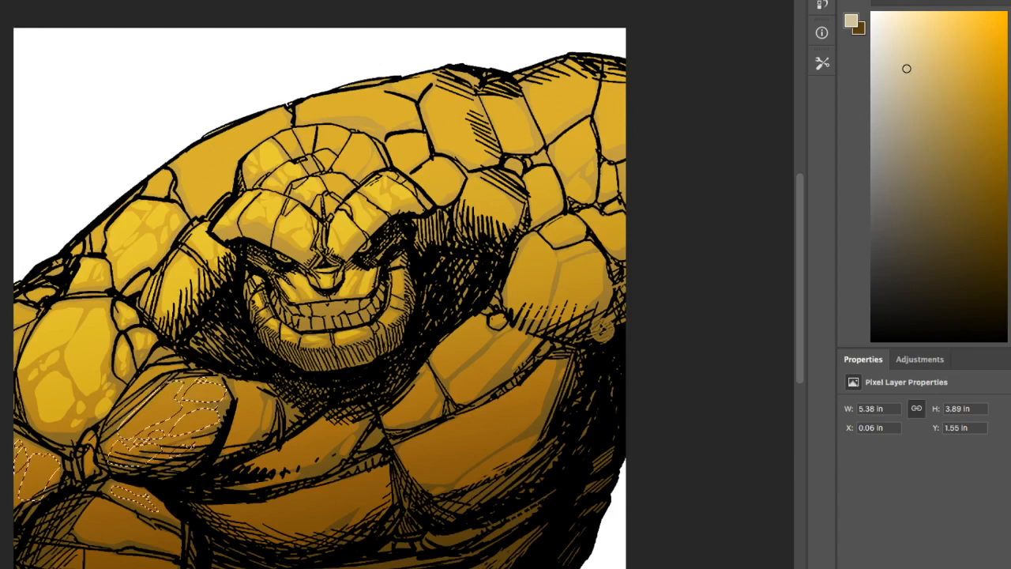
drag(95, 501, 141, 521)
drag(79, 528, 167, 545)
mouse_move(87, 559)
mouse_down()
mouse_move(158, 565)
mouse_move(47, 564)
mouse_up()
Step: Add lassoed highlight patches on the chest, lower chest and large back stones to the selection
mouse_move(249, 387)
mouse_down()
mouse_move(237, 438)
mouse_move(273, 423)
mouse_up()
drag(347, 412, 289, 463)
drag(295, 437, 252, 469)
drag(314, 458, 267, 482)
mouse_move(433, 379)
mouse_down()
mouse_move(390, 416)
mouse_move(434, 396)
mouse_up()
drag(487, 319, 437, 371)
mouse_move(277, 117)
mouse_down()
mouse_move(175, 166)
mouse_move(229, 190)
mouse_up()
drag(304, 118, 413, 110)
mouse_move(224, 506)
mouse_down()
mouse_move(314, 492)
mouse_move(378, 505)
mouse_up()
mouse_move(496, 420)
mouse_down()
mouse_move(401, 468)
mouse_move(510, 404)
mouse_up()
Step: Extend the highlight selection with patches on the upper chest, left shoulder stone, neighbouring neck stones and crown
drag(518, 333, 451, 392)
drag(534, 290, 511, 299)
drag(540, 234, 553, 275)
drag(575, 218, 546, 235)
drag(468, 179, 498, 216)
drag(439, 164, 427, 189)
mouse_move(367, 139)
mouse_down()
mouse_move(335, 169)
mouse_move(338, 128)
mouse_up()
drag(311, 131, 291, 142)
drag(314, 137, 321, 157)
Step: Lasso the remaining highlight patches on the chest slab, left shoulder and upper back, fill the selection with pale cream, and compare the layer's effect
drag(469, 451, 444, 477)
drag(547, 363, 515, 426)
drag(502, 458, 472, 480)
drag(545, 286, 535, 312)
drag(598, 259, 564, 300)
drag(582, 213, 622, 240)
drag(591, 121, 557, 158)
drag(587, 161, 570, 199)
mouse_move(488, 98)
mouse_down()
mouse_move(524, 137)
mouse_move(431, 111)
mouse_up()
drag(470, 103, 442, 143)
mouse_move(586, 67)
mouse_down()
mouse_move(535, 106)
mouse_move(548, 129)
mouse_up()
drag(622, 68, 603, 119)
drag(551, 170, 530, 209)
key(alt+BackSpace)
key(ctrl+d)
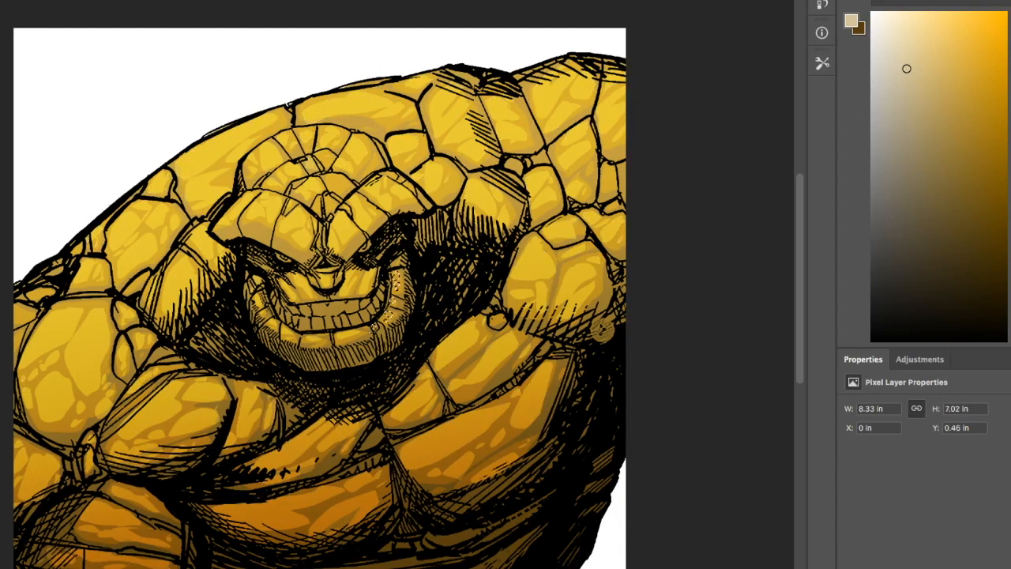
key(ctrl+comma)
key(ctrl+comma)
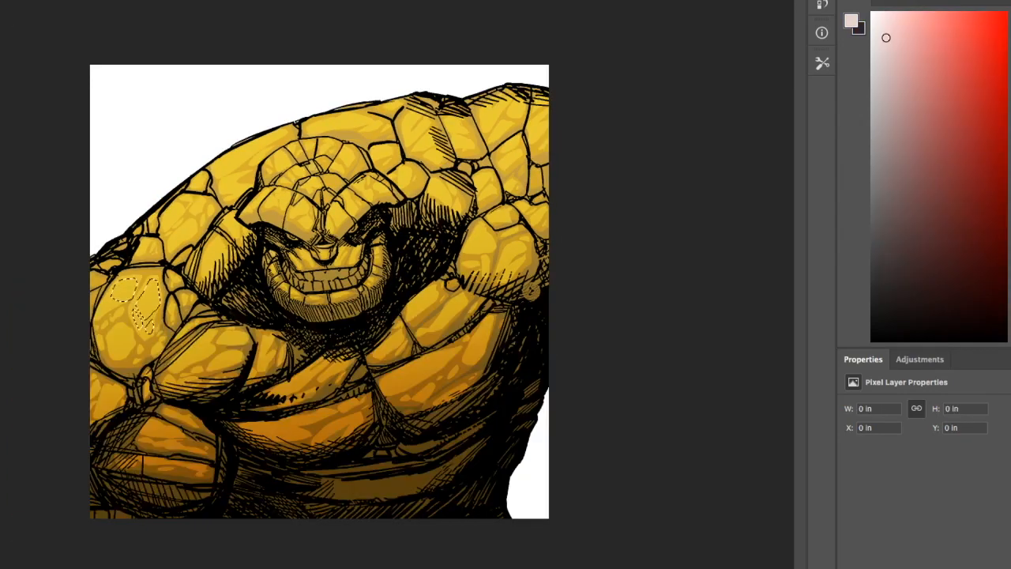
Step: Fill smaller lassoed highlights on the right shoulder, forearm and adjoining back stones with pale pink
key(alt+BackSpace)
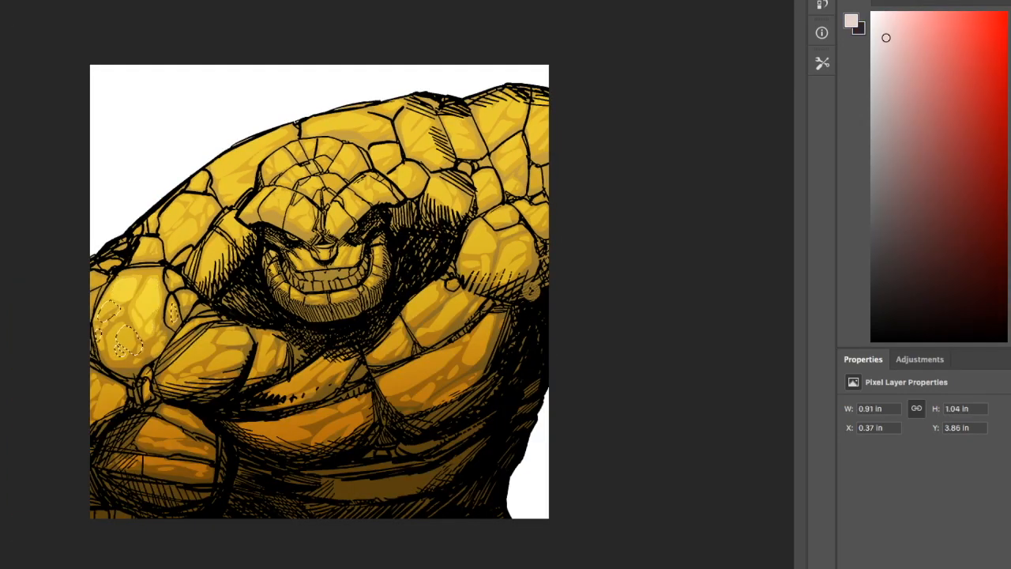
key(alt+BackSpace)
key(ctrl+d)
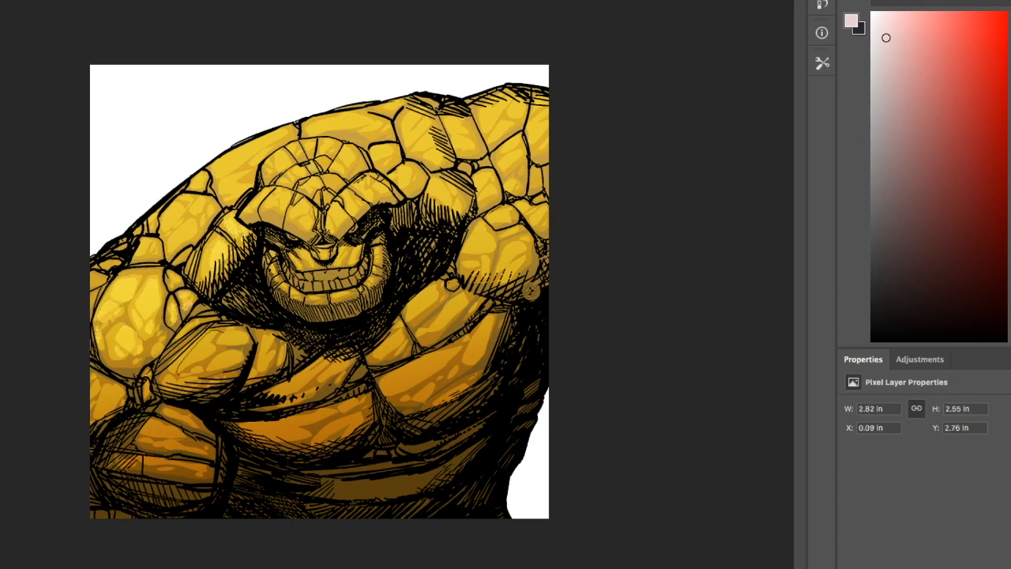
shift+drag(95, 385, 112, 405)
mouse_move(141, 243)
shift+mouse_down()
mouse_move(160, 258)
mouse_move(207, 175)
shift+mouse_up()
key(alt+BackSpace)
key(ctrl+d)
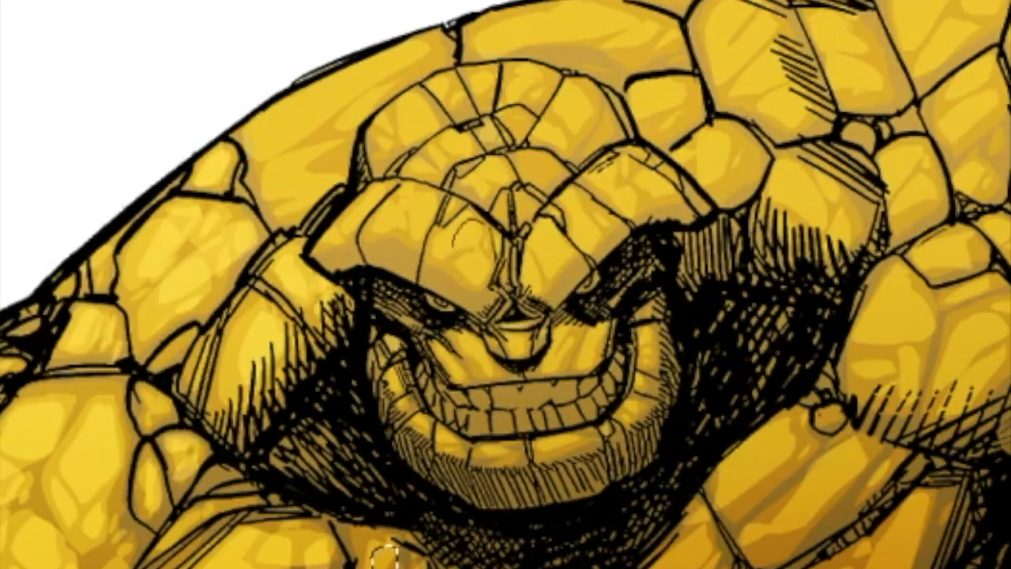
Step: Lasso small bright highlights across the brow plates and crown of the head and fill them with pale pink
shift+drag(478, 222, 453, 241)
shift+drag(392, 210, 347, 222)
shift+drag(475, 293, 477, 290)
mouse_move(530, 229)
shift+mouse_down()
mouse_move(540, 221)
mouse_move(532, 229)
shift+mouse_up()
shift+drag(564, 276, 539, 288)
shift+drag(570, 197, 573, 193)
shift+drag(580, 229, 582, 224)
shift+drag(607, 168, 611, 164)
shift+drag(641, 167, 639, 173)
shift+drag(527, 159, 531, 155)
shift+drag(465, 173, 472, 164)
shift+drag(516, 197, 519, 194)
shift+drag(565, 86, 570, 80)
shift+drag(556, 122, 559, 119)
shift+drag(516, 74, 522, 69)
mouse_move(472, 72)
shift+mouse_down()
mouse_move(489, 69)
mouse_move(474, 71)
shift+mouse_up()
shift+drag(440, 81, 445, 77)
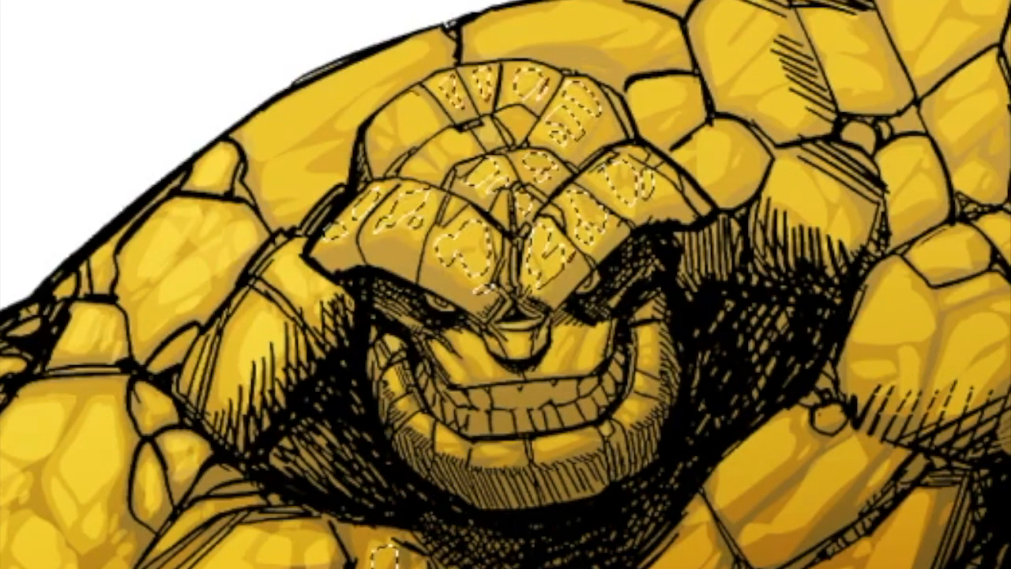
key(alt+BackSpace)
key(ctrl+d)
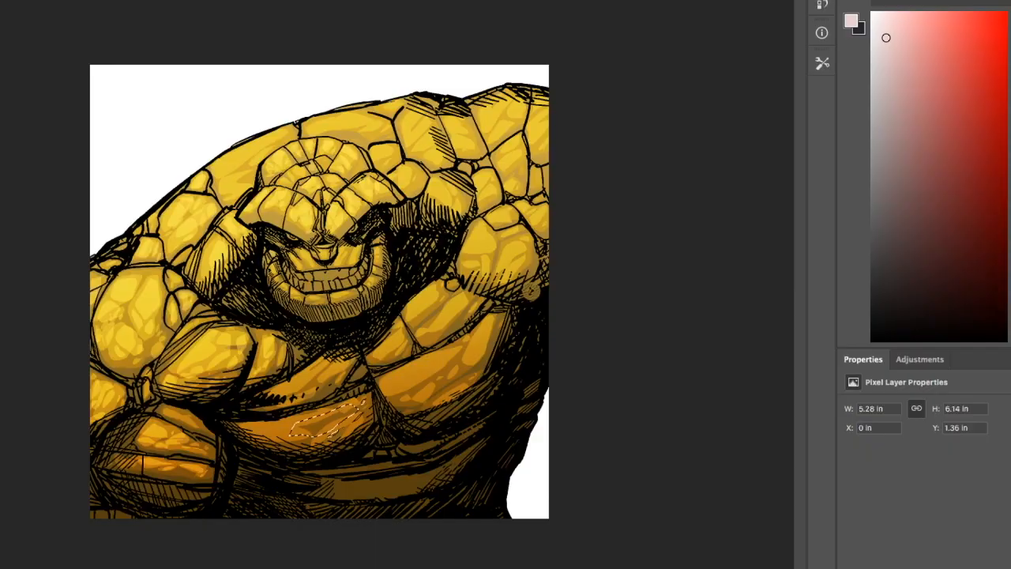
Step: Lasso highlight patches across the lower chest slabs, pectoral stones and upper chest, adding each one to the selection
shift+drag(245, 428, 248, 429)
shift+drag(363, 405, 360, 409)
shift+drag(447, 355, 444, 357)
shift+drag(458, 360, 456, 364)
shift+drag(488, 323, 486, 326)
shift+drag(433, 291, 431, 293)
shift+drag(453, 301, 450, 305)
shift+drag(475, 297, 472, 300)
shift+drag(401, 333, 398, 337)
shift+drag(316, 366, 342, 367)
Step: Extend the selection to the shoulder boulder and neighbouring neck stones, fill all patches with pale pink, and deselect
shift+drag(479, 226, 476, 229)
shift+drag(518, 233, 514, 236)
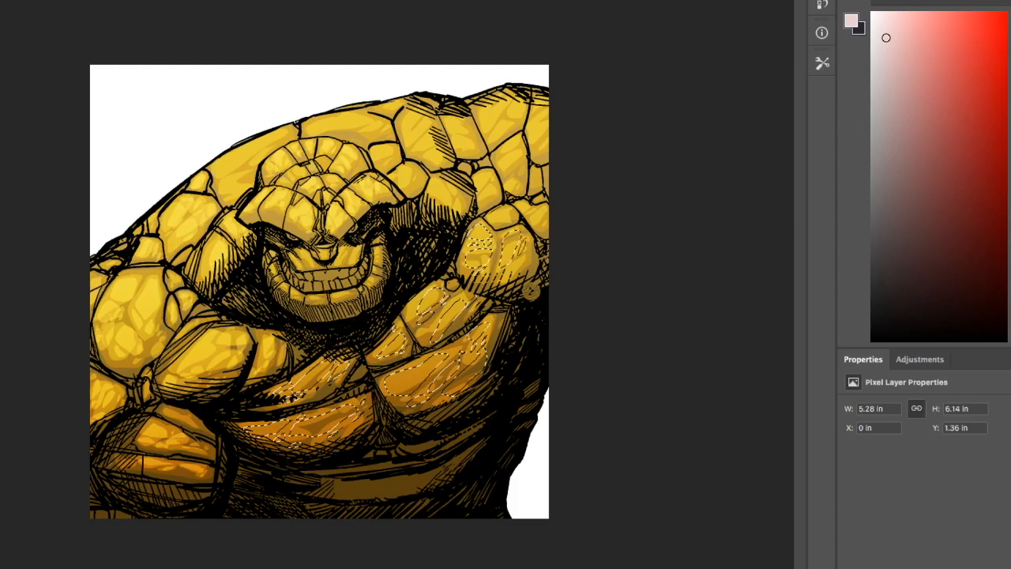
shift+drag(409, 167, 439, 187)
shift+drag(390, 147, 387, 150)
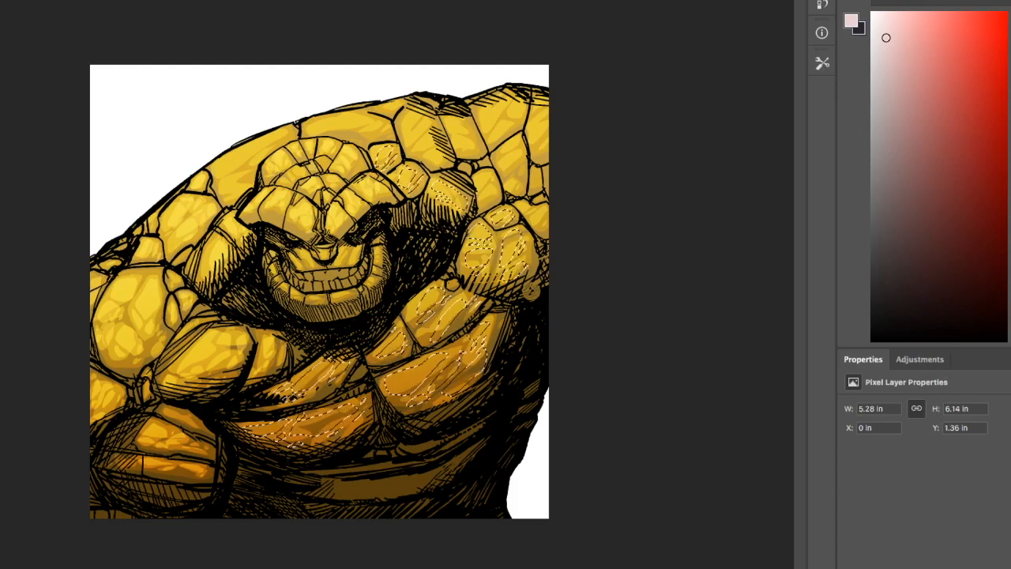
key(alt+BackSpace)
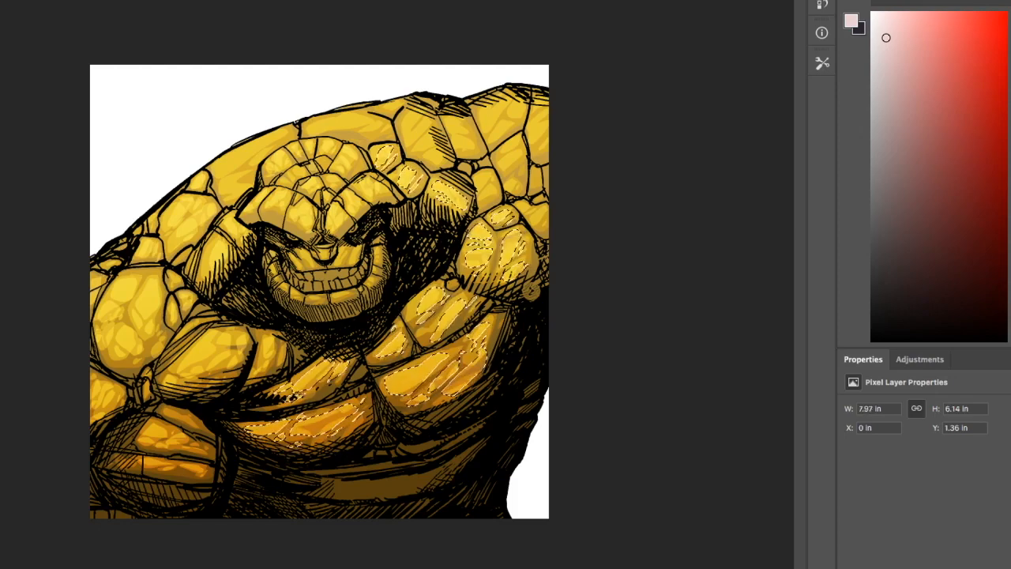
key(ctrl+d)
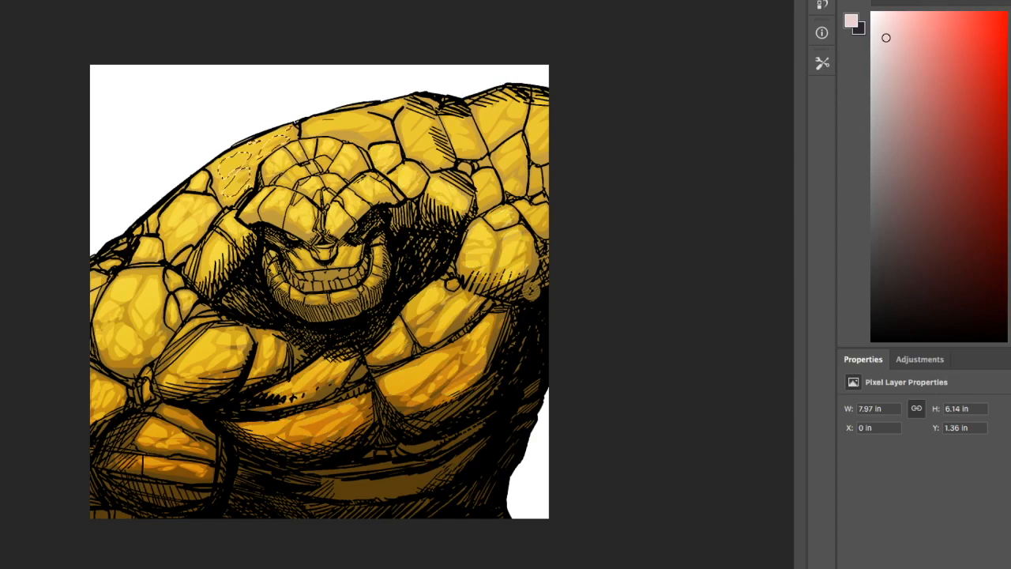
Step: Lasso highlight patches on the stones along the upper back and far shoulder and fill them with pale pink
mouse_move(306, 125)
shift+mouse_down()
mouse_move(370, 134)
mouse_move(414, 118)
mouse_move(458, 121)
shift+mouse_up()
shift+drag(513, 142, 515, 145)
shift+drag(484, 173, 485, 177)
key(ctrl+d)
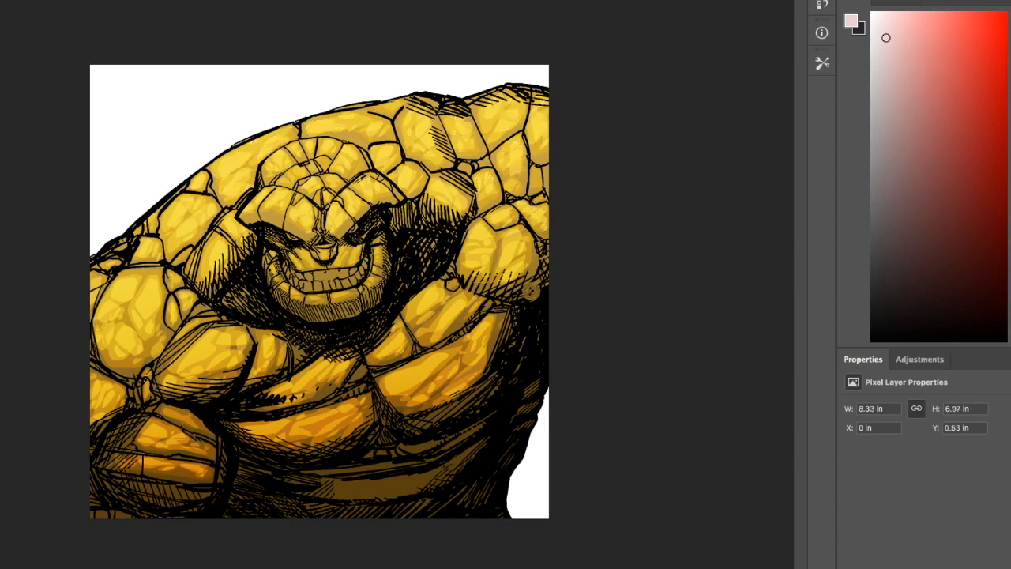
Step: Lasso the central highlights on the back, neck, chest and shoulder stones as one combined selection
shift+drag(179, 206, 181, 204)
shift+drag(210, 249, 212, 248)
shift+drag(229, 338, 226, 348)
shift+drag(335, 365, 345, 361)
shift+drag(357, 403, 354, 406)
shift+drag(477, 335, 474, 340)
shift+drag(426, 291, 431, 292)
shift+drag(475, 230, 478, 230)
shift+drag(517, 236, 520, 235)
shift+drag(401, 169, 404, 168)
Step: Add small highlights on the brow and crown, fill the selection with pale pink, and set the layer opacity to 50%
mouse_move(273, 191)
shift+mouse_down()
mouse_move(286, 199)
mouse_move(273, 193)
shift+mouse_up()
shift+drag(264, 192, 262, 194)
shift+drag(297, 204, 299, 206)
shift+drag(276, 157, 278, 154)
shift+drag(172, 207, 171, 208)
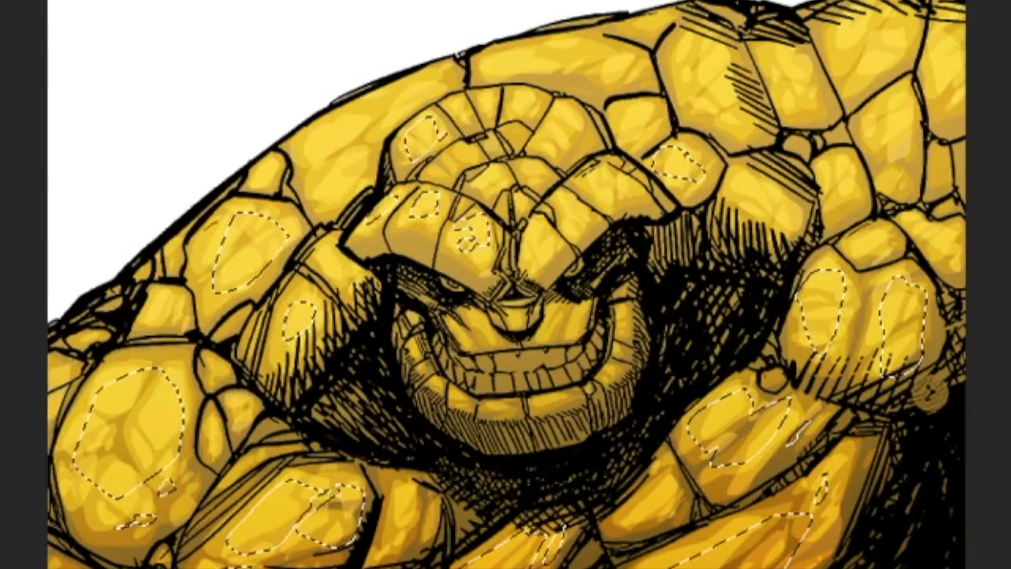
key(alt+BackSpace)
key(ctrl+d)
key(5)
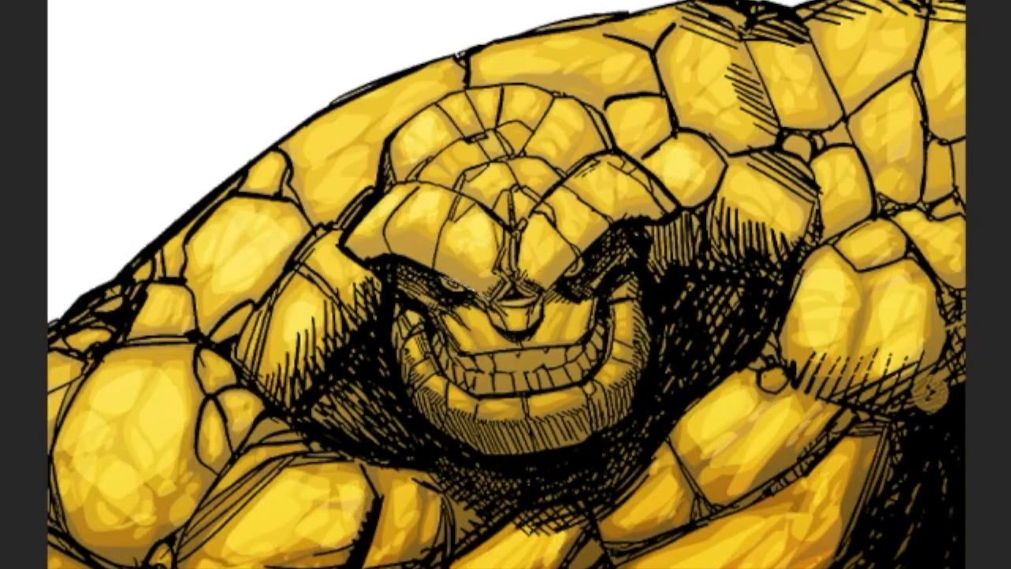
Step: Lasso shadow shapes under the brows, around the eyes, and along the mouth and chin, then fill them with muted reddish brown
mouse_move(391, 269)
mouse_down()
mouse_move(478, 316)
mouse_move(517, 270)
mouse_move(491, 318)
mouse_up()
shift+drag(636, 264, 545, 299)
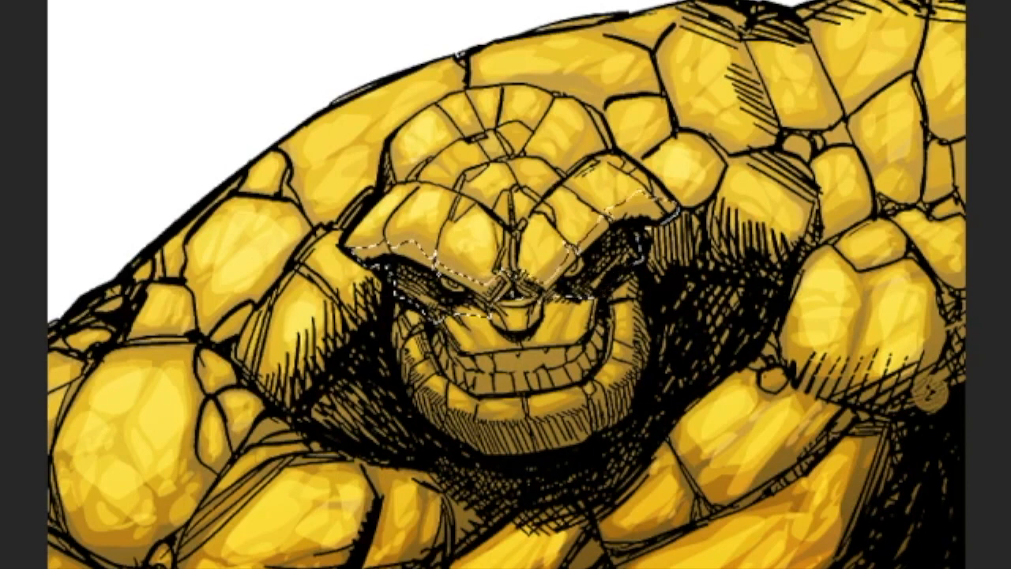
shift+drag(402, 338, 442, 402)
mouse_move(599, 421)
shift+mouse_down()
mouse_move(611, 493)
mouse_move(311, 416)
mouse_move(393, 275)
shift+mouse_up()
mouse_move(657, 377)
shift+mouse_down()
mouse_move(641, 252)
mouse_move(649, 278)
shift+mouse_up()
key(alt+BackSpace)
key(ctrl+d)
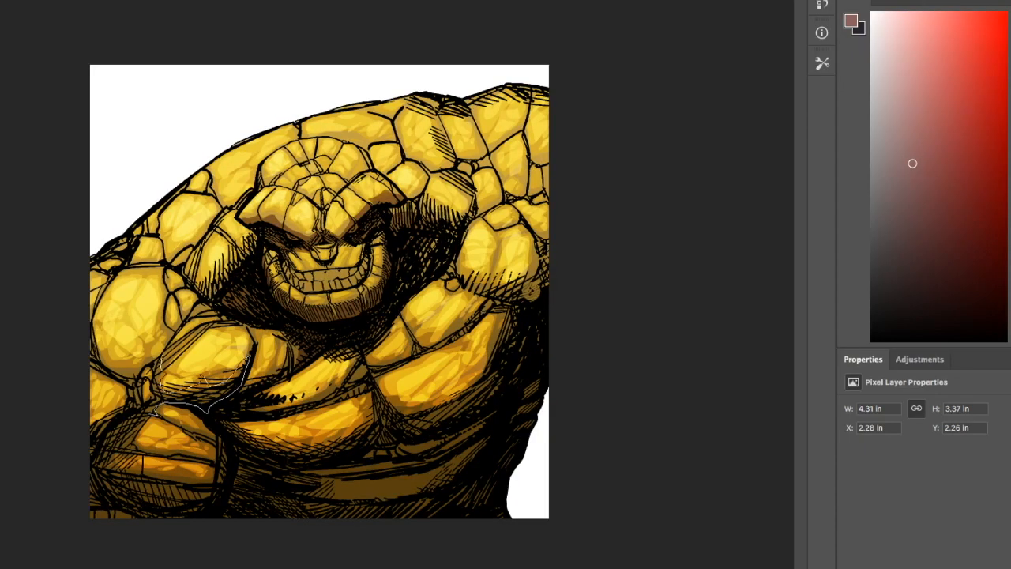
Step: Lasso shadows beneath the upper arm, forearm, chest slabs and abdomen and fill them with muted reddish brown
mouse_move(155, 413)
shift+mouse_down()
mouse_move(92, 450)
mouse_move(161, 357)
shift+mouse_up()
shift+drag(124, 474, 92, 475)
mouse_move(241, 454)
shift+mouse_down()
mouse_move(348, 465)
mouse_move(243, 456)
shift+mouse_up()
mouse_move(238, 467)
shift+mouse_down()
mouse_move(468, 455)
mouse_move(240, 466)
shift+mouse_up()
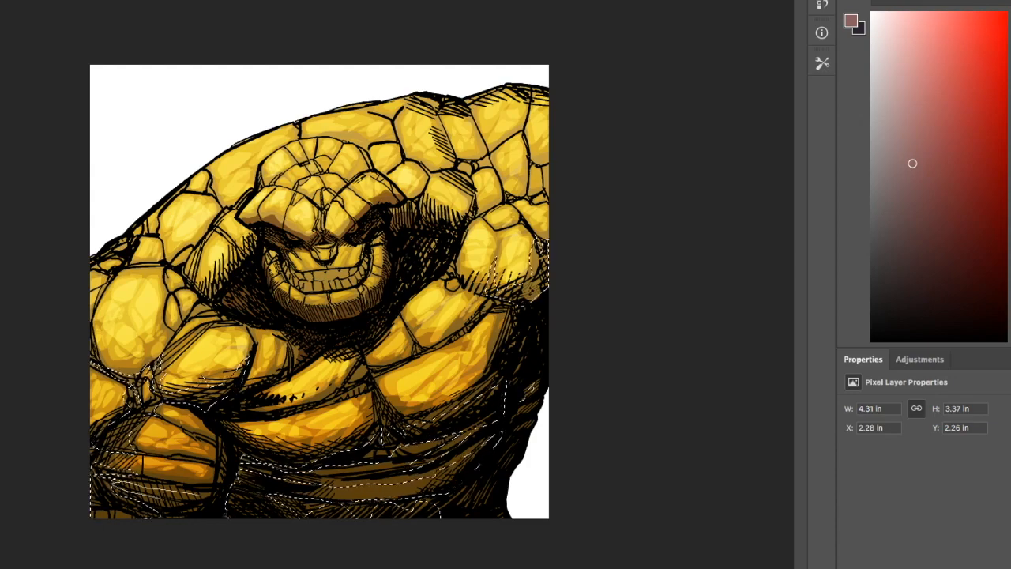
key(ctrl+d)
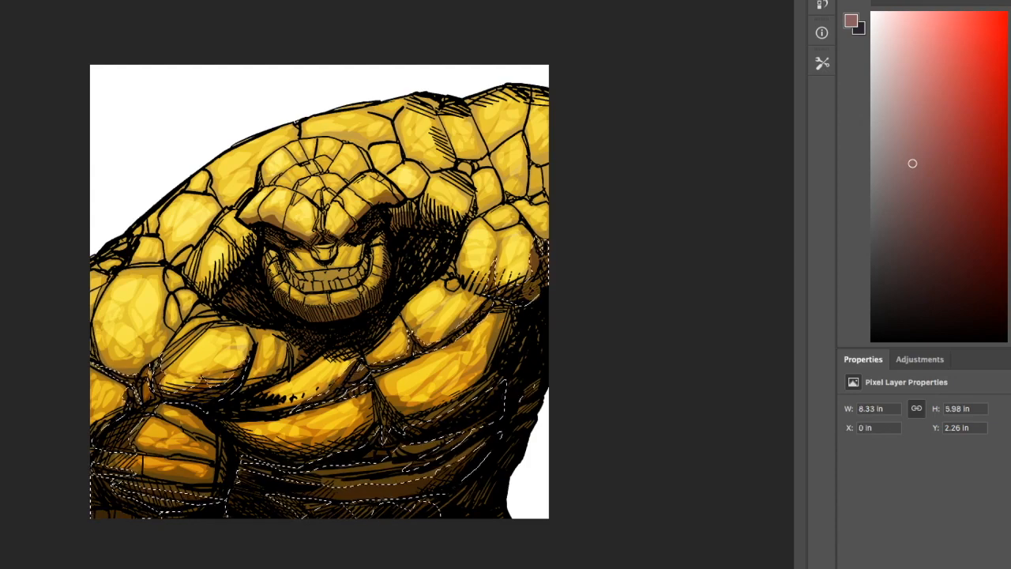
Step: Lasso shadows along the lower edges of the back, neck and shoulder stones and fill them with muted reddish brown
mouse_move(259, 230)
mouse_down()
mouse_move(149, 364)
mouse_move(176, 314)
mouse_move(164, 262)
mouse_move(251, 172)
mouse_move(395, 118)
mouse_move(454, 169)
mouse_move(519, 120)
mouse_move(506, 188)
mouse_move(477, 218)
mouse_up()
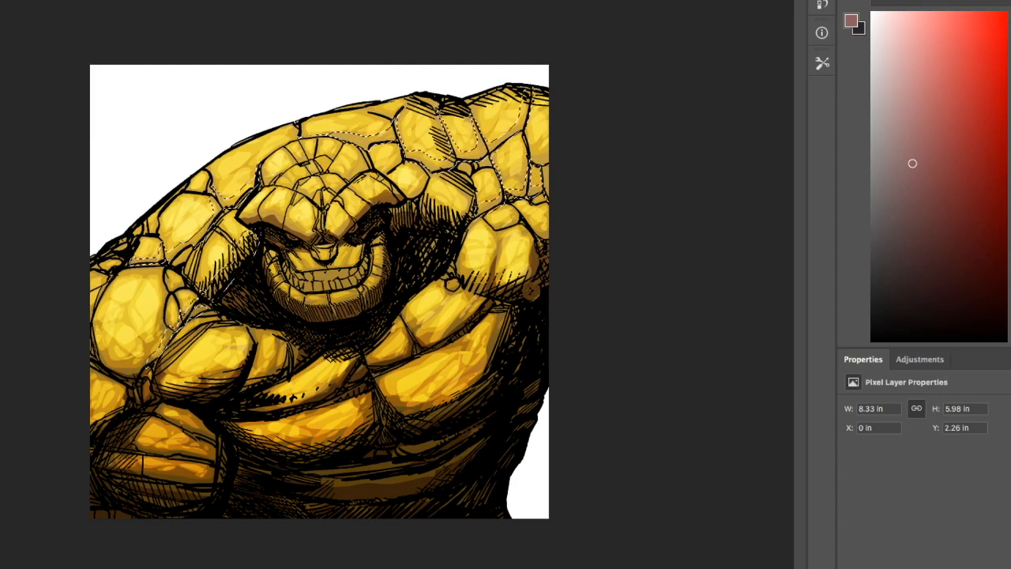
key(alt+BackSpace)
key(ctrl+d)
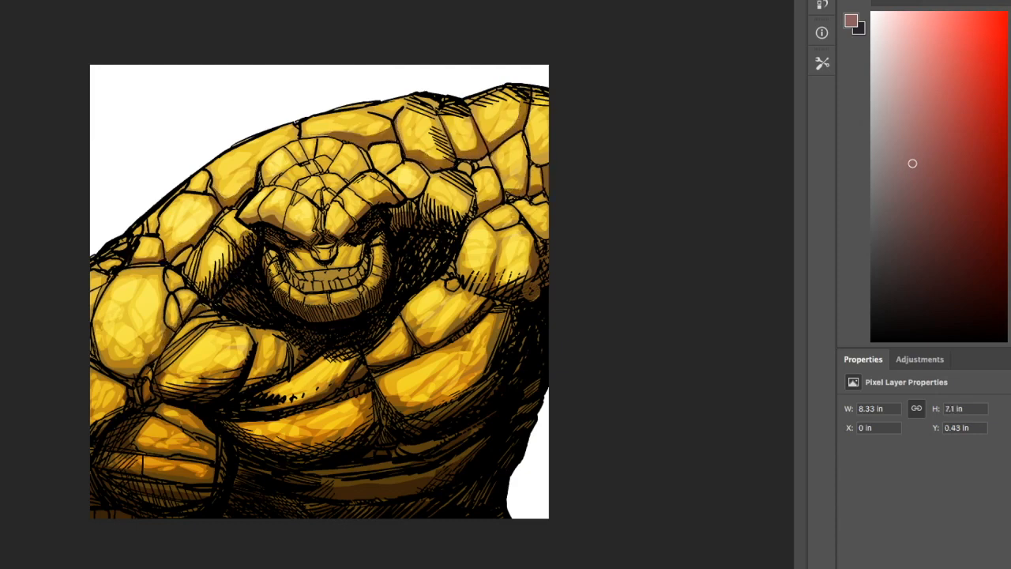
Step: Pick a lighter greyish pink, lasso patches on the lower abdomen and flank, and fill them
click(891, 109)
mouse_move(300, 479)
mouse_down()
mouse_move(357, 476)
mouse_move(298, 480)
mouse_move(379, 507)
mouse_up()
drag(311, 472, 413, 458)
drag(392, 450, 443, 442)
drag(392, 507, 434, 495)
drag(519, 397, 539, 384)
key(alt+BackSpace)
key(ctrl+d)
Step: Lasso patches along the chin and beneath both brows and fill them with the same greyish pink
mouse_move(280, 298)
mouse_down()
mouse_move(328, 317)
mouse_move(378, 297)
mouse_up()
drag(268, 217, 280, 226)
mouse_move(307, 235)
mouse_down()
mouse_move(322, 242)
mouse_move(379, 216)
mouse_up()
drag(374, 196, 399, 204)
key(alt+BackSpace)
key(ctrl+d)
Step: Lasso both eyes and the row of teeth
key(ctrl+plus)
drag(273, 215, 292, 224)
drag(362, 210, 374, 200)
mouse_move(322, 264)
mouse_down()
mouse_move(278, 281)
mouse_move(382, 240)
mouse_move(333, 263)
mouse_up()
Step: Choose a light grey and a darker bluish grey, apply a vertical gradient to the selected eyes and teeth, and deselect
click(882, 56)
click(886, 44)
key(x)
click(877, 108)
key(x)
click(872, 49)
drag(327, 169, 336, 440)
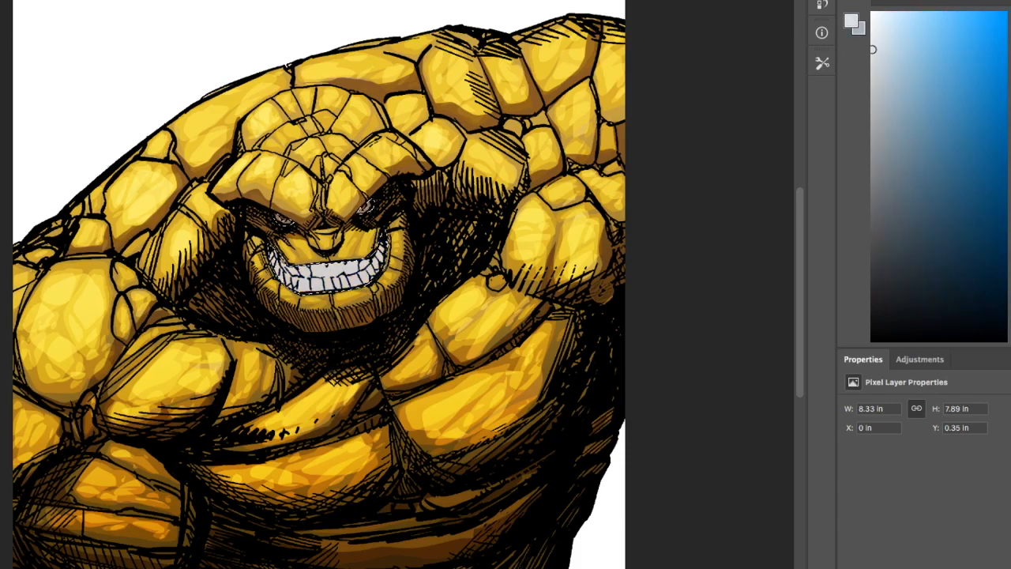
key(ctrl+d)
Step: Paint small pure white specular dots on the shoulder, arm, forearm, chest, brow, nose, chin and back stones
click(965, 105)
key(d)
click(69, 286)
click(199, 356)
click(207, 373)
click(495, 280)
drag(534, 206, 535, 219)
click(265, 163)
click(243, 163)
click(380, 145)
click(328, 241)
click(401, 376)
click(95, 479)
click(447, 58)
click(310, 300)
click(611, 53)
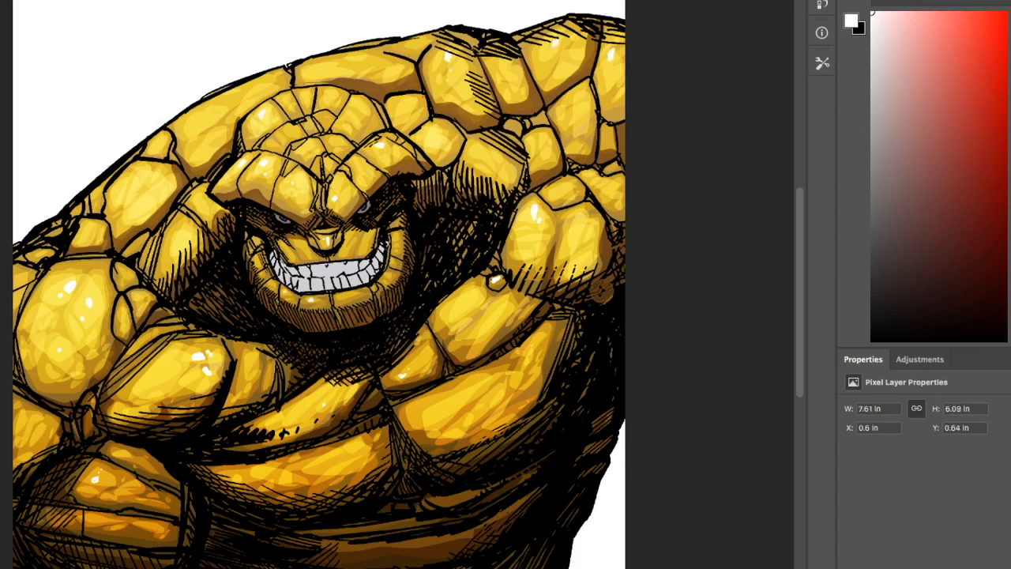
Step: Pick a light grey and dab it into both eyes
click(875, 53)
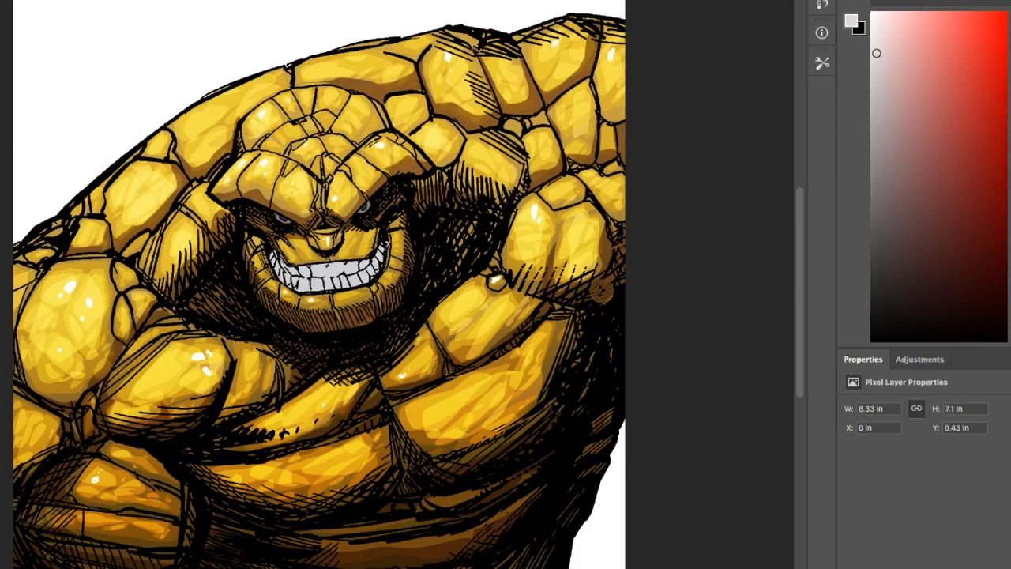
click(283, 221)
click(365, 209)
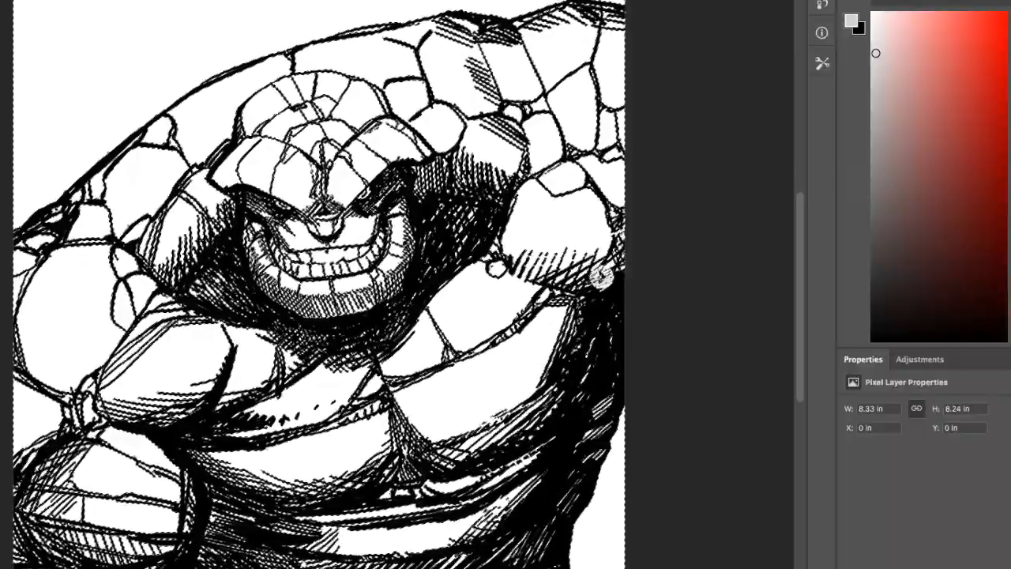
Step: Delete the selected white areas from the line art layer, keeping only the black ink lines
key(Delete)
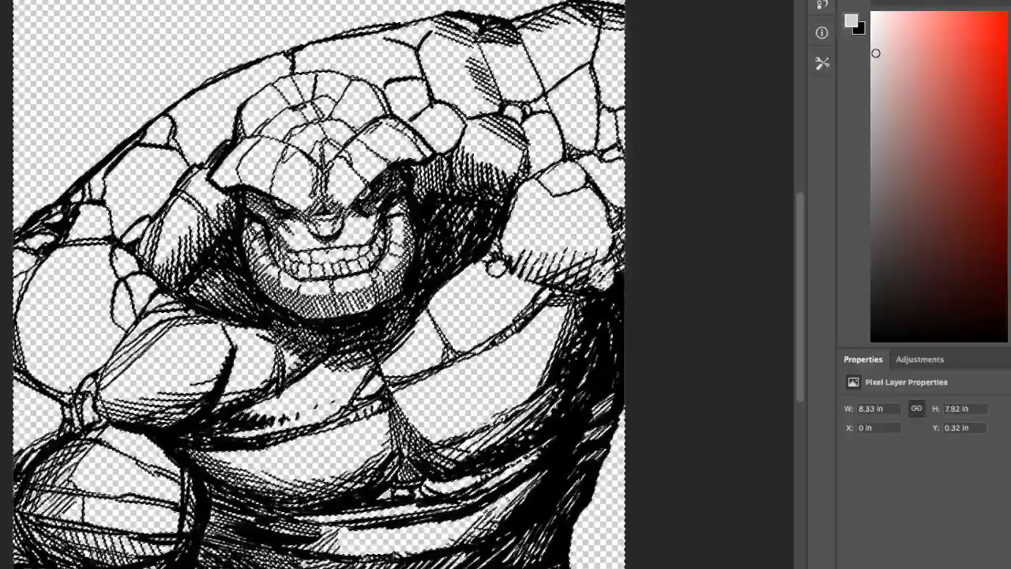